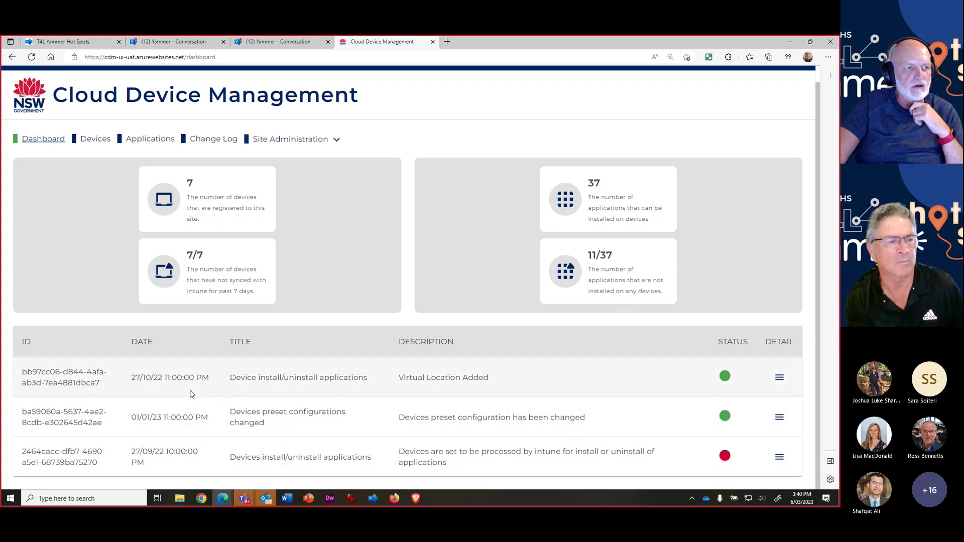
Step: Open the Devices list and scroll to the table of 7 registered devices
{"action": "left_click", "coordinate": [94, 141]}
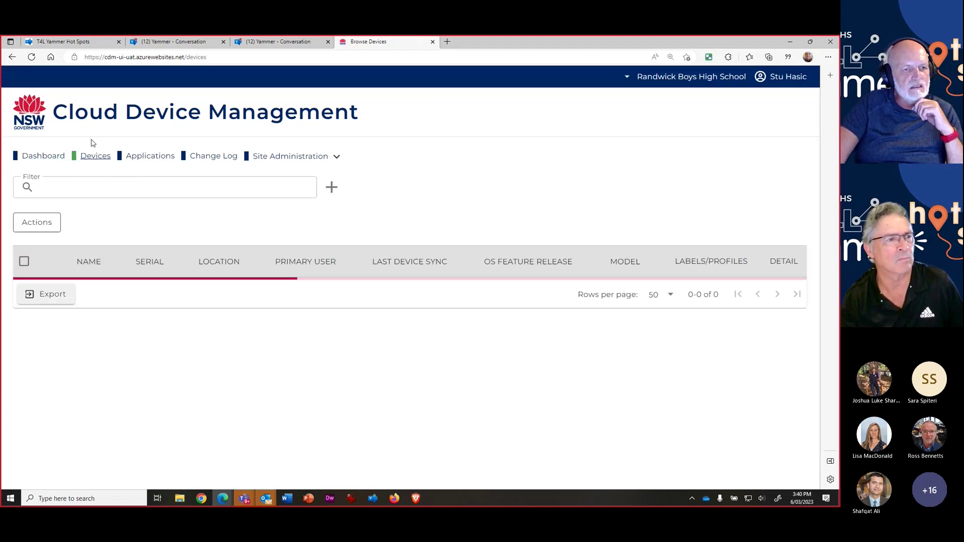
{"action": "scroll", "coordinate": [116, 217], "scroll_direction": "down", "scroll_amount": 2}
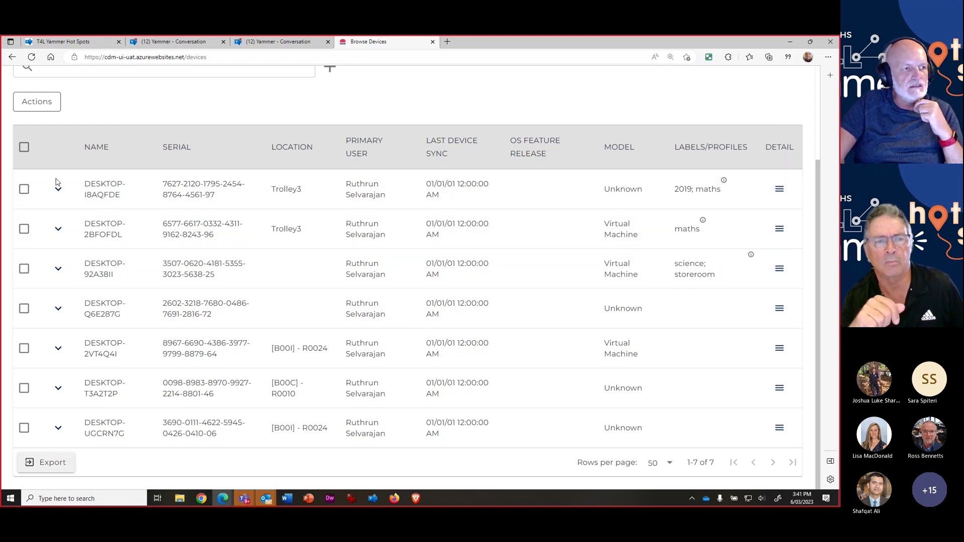
Step: Open DESKTOP-I8AQFDE's details and check its installed applications
{"action": "left_click", "coordinate": [780, 189]}
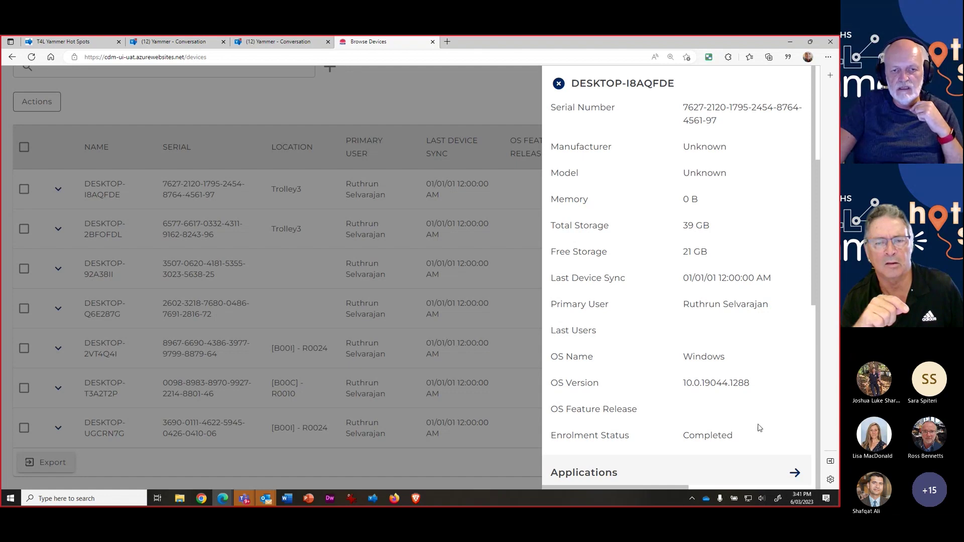
{"action": "scroll", "coordinate": [767, 438], "scroll_direction": "down", "scroll_amount": 1}
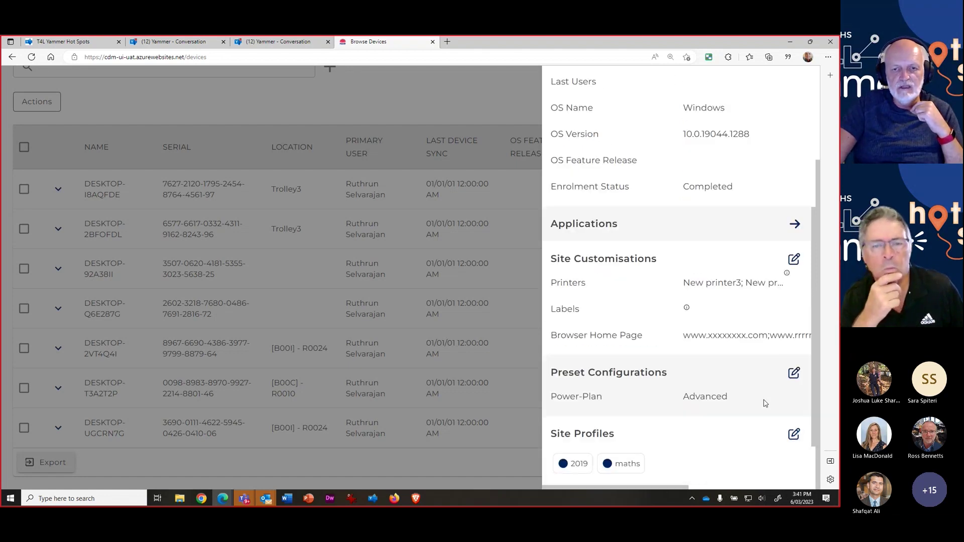
{"action": "left_click", "coordinate": [795, 224]}
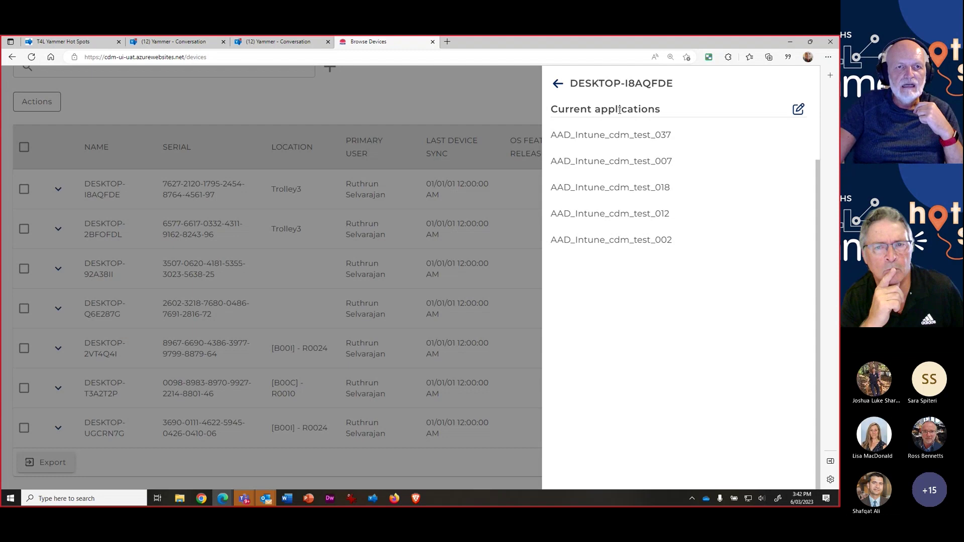
{"action": "left_click", "coordinate": [557, 83]}
Step: Review its details: Power-Plan Advanced, site profiles 2019 and maths, location Trolley3
{"action": "scroll", "coordinate": [697, 444], "scroll_direction": "down", "scroll_amount": 1}
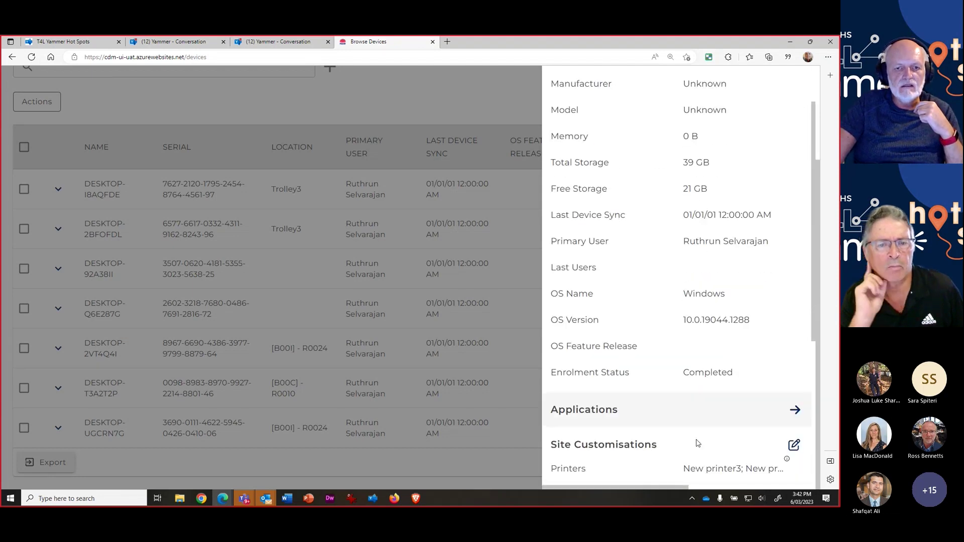
{"action": "scroll", "coordinate": [693, 409], "scroll_direction": "down", "scroll_amount": 3}
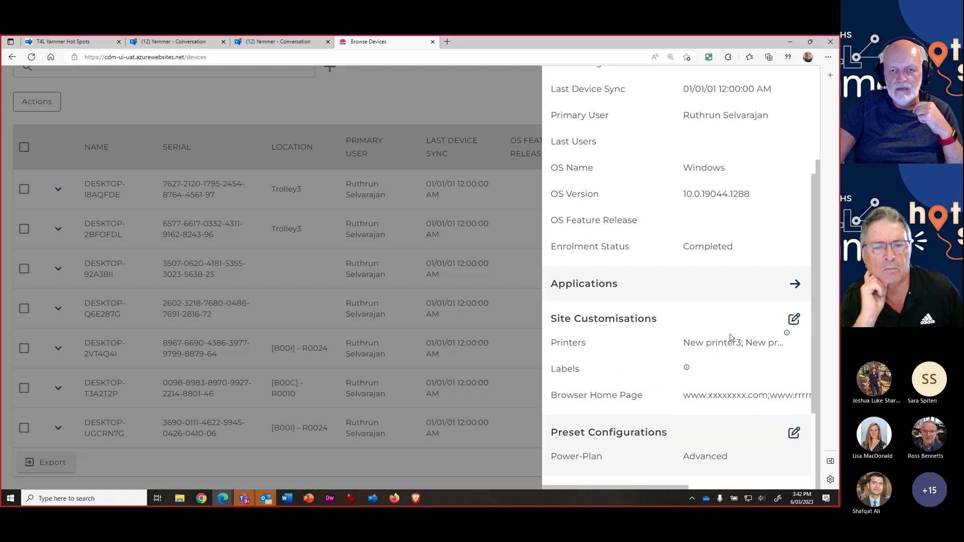
{"action": "mouse_move", "coordinate": [733, 342]}
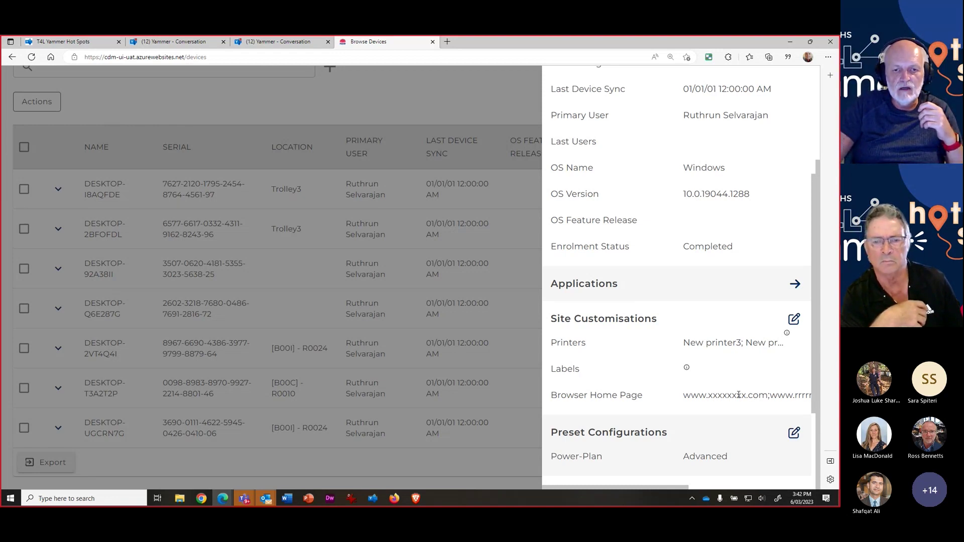
{"action": "scroll", "coordinate": [739, 395], "scroll_direction": "down", "scroll_amount": 3}
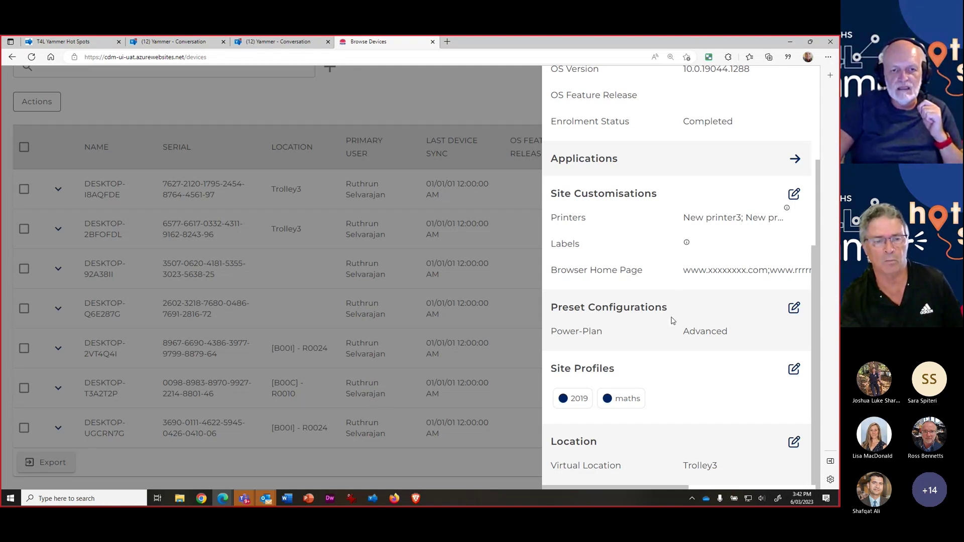
Step: Review DESKTOP-I8AQFDE's Power-Plan and Disable-Team-Autostart presets, then close its details
{"action": "left_click", "coordinate": [794, 307]}
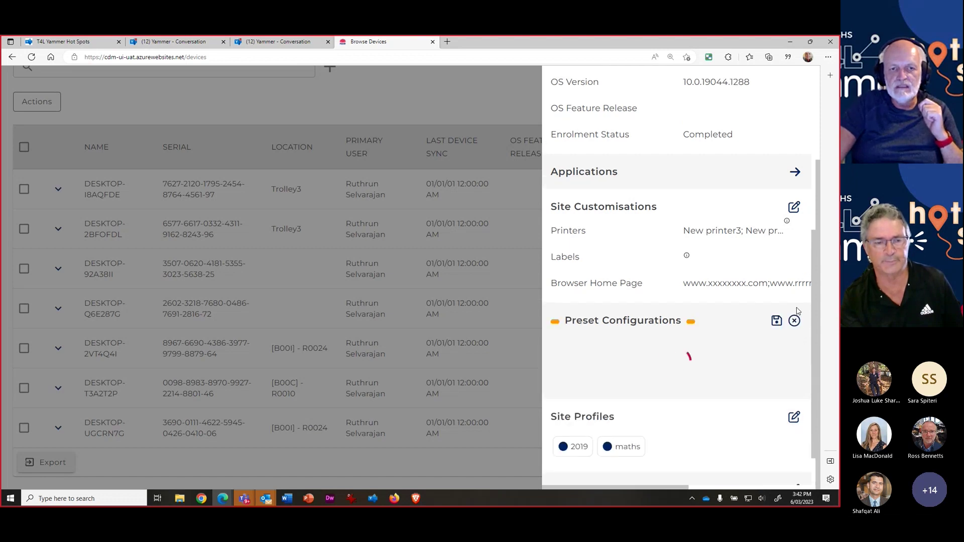
{"action": "scroll", "coordinate": [728, 275], "scroll_direction": "down", "scroll_amount": 1}
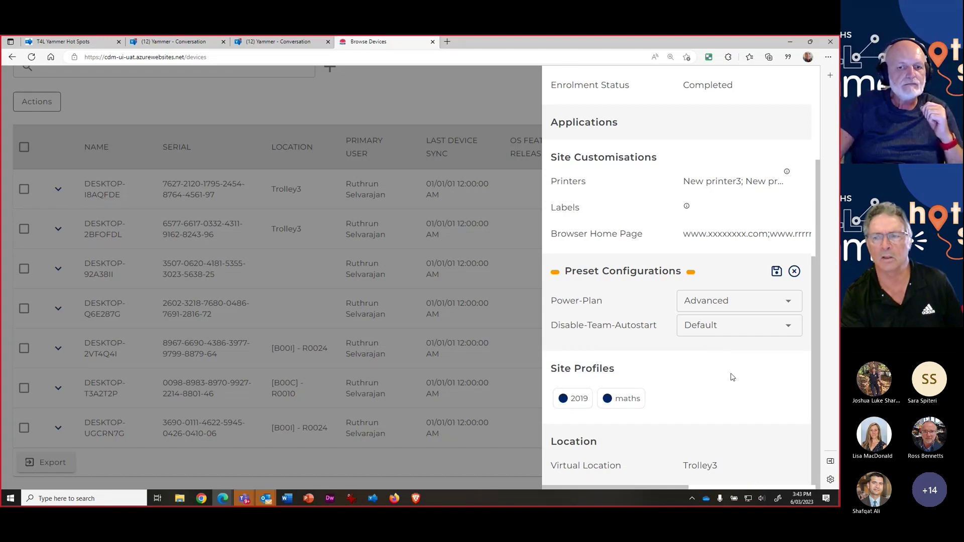
{"action": "left_click", "coordinate": [520, 84]}
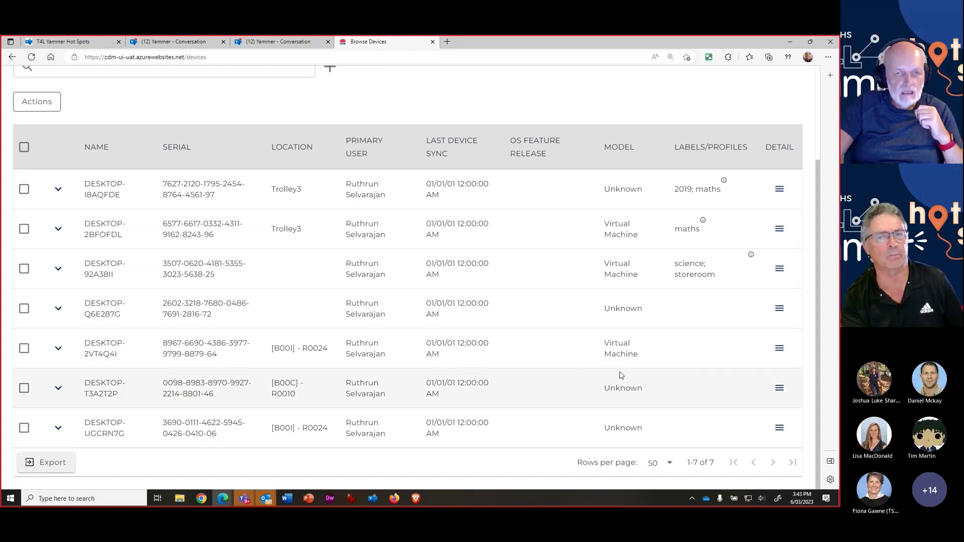
{"action": "scroll", "coordinate": [621, 372], "scroll_direction": "up", "scroll_amount": 1}
{"action": "mouse_move", "coordinate": [676, 260]}
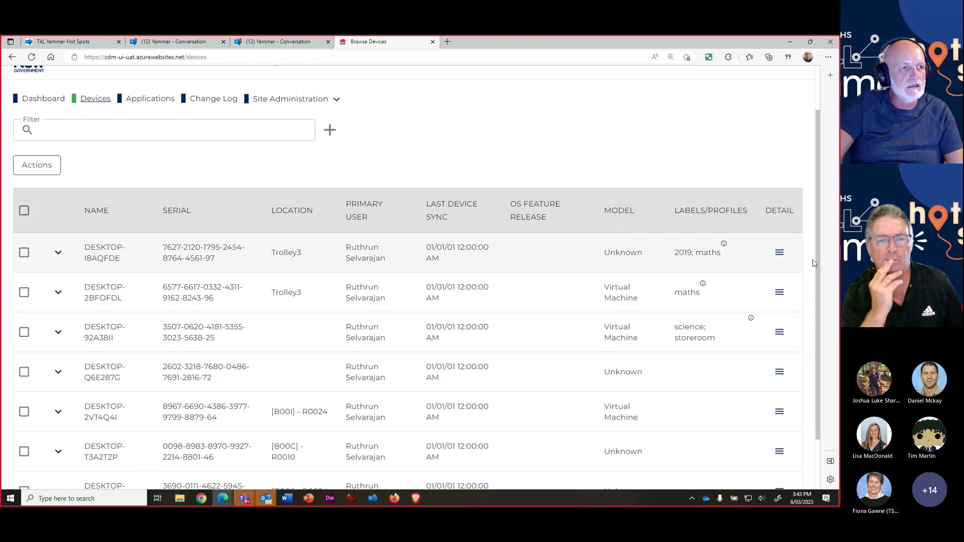
{"action": "left_click", "coordinate": [779, 252]}
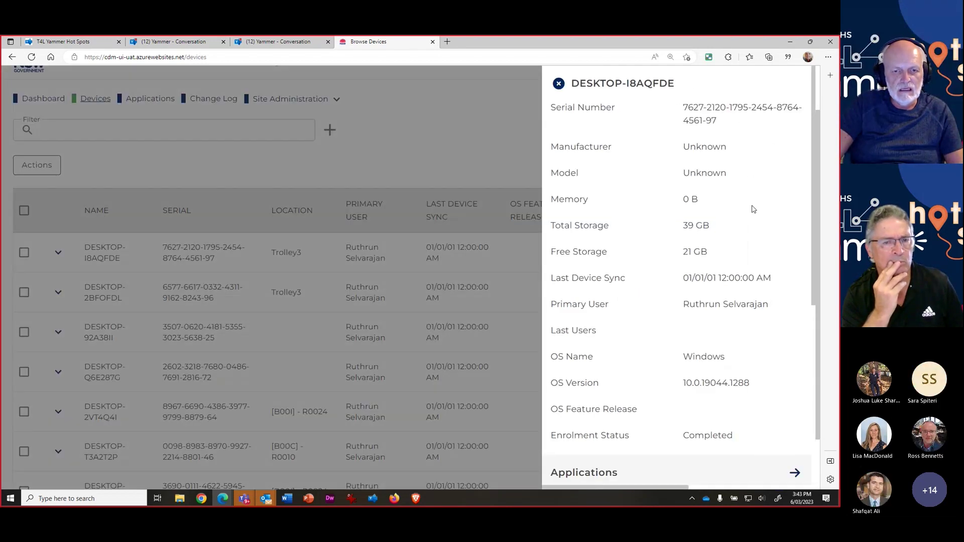
{"action": "scroll", "coordinate": [653, 352], "scroll_direction": "down", "scroll_amount": 3}
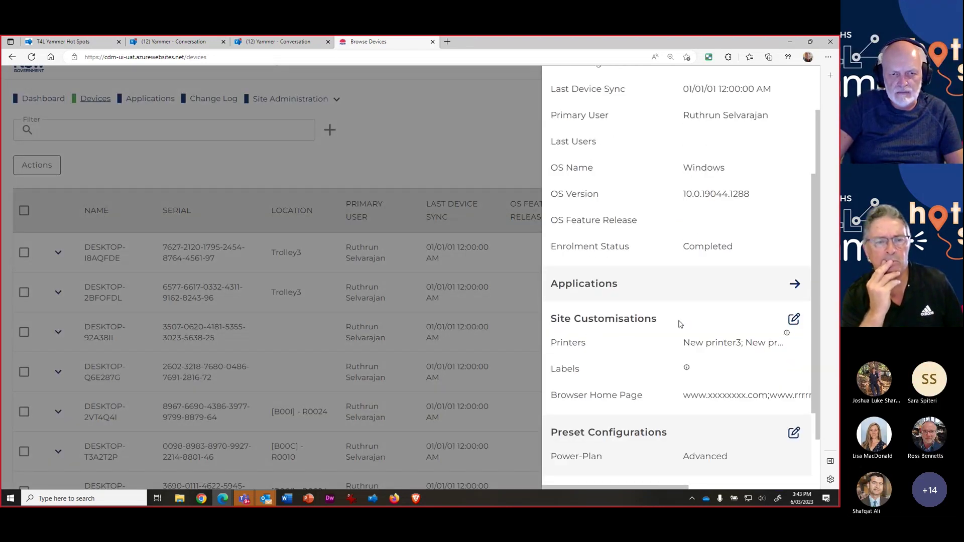
{"action": "left_click", "coordinate": [794, 319]}
{"action": "scroll", "coordinate": [712, 358], "scroll_direction": "down", "scroll_amount": 2}
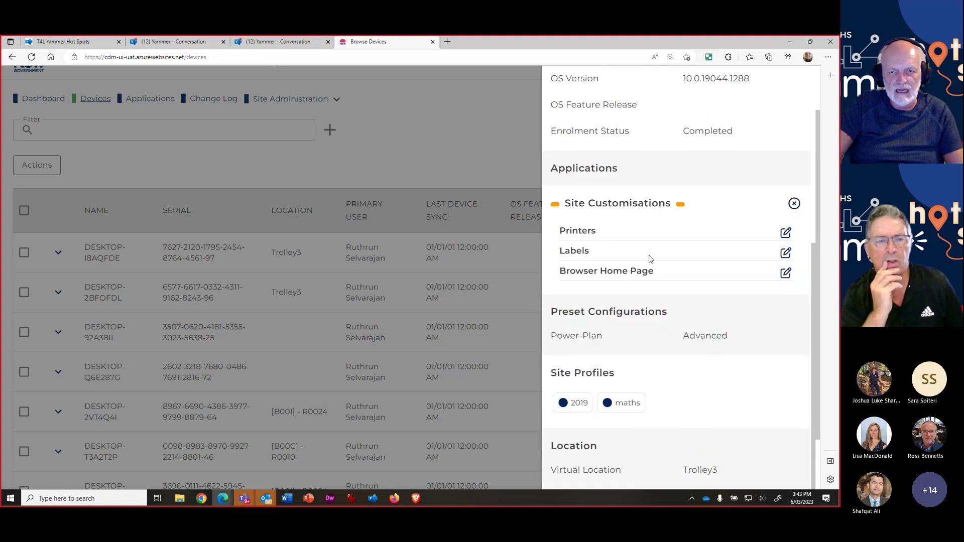
{"action": "left_click", "coordinate": [786, 253]}
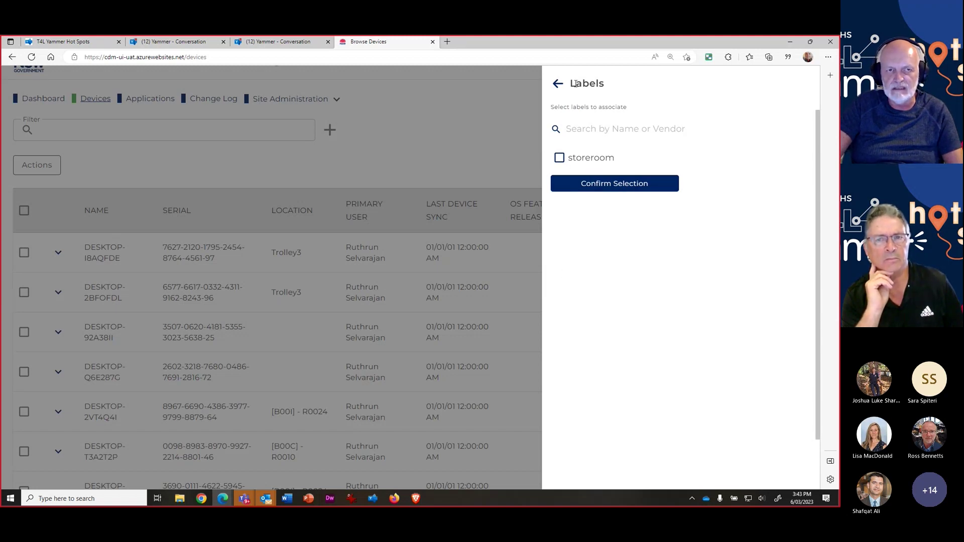
{"action": "left_click", "coordinate": [558, 83]}
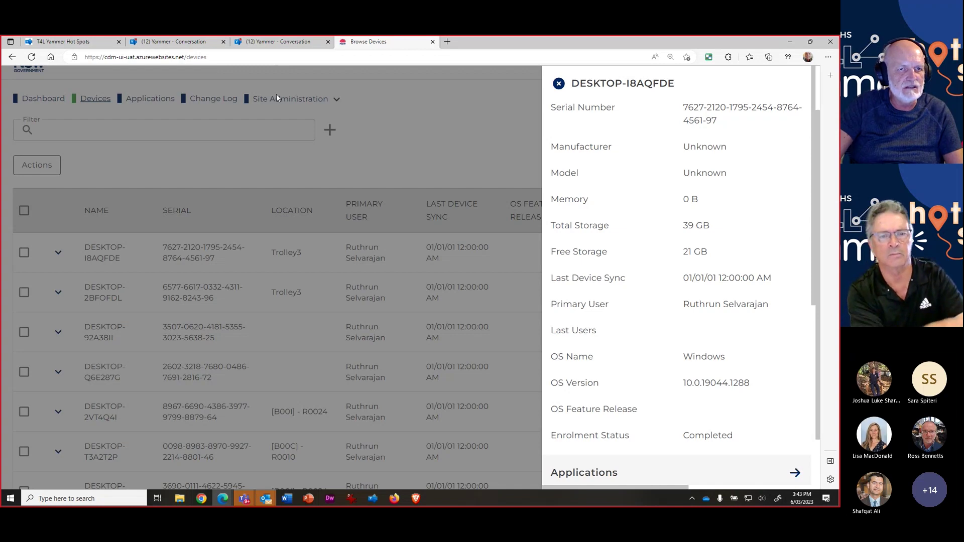
{"action": "left_click", "coordinate": [558, 83]}
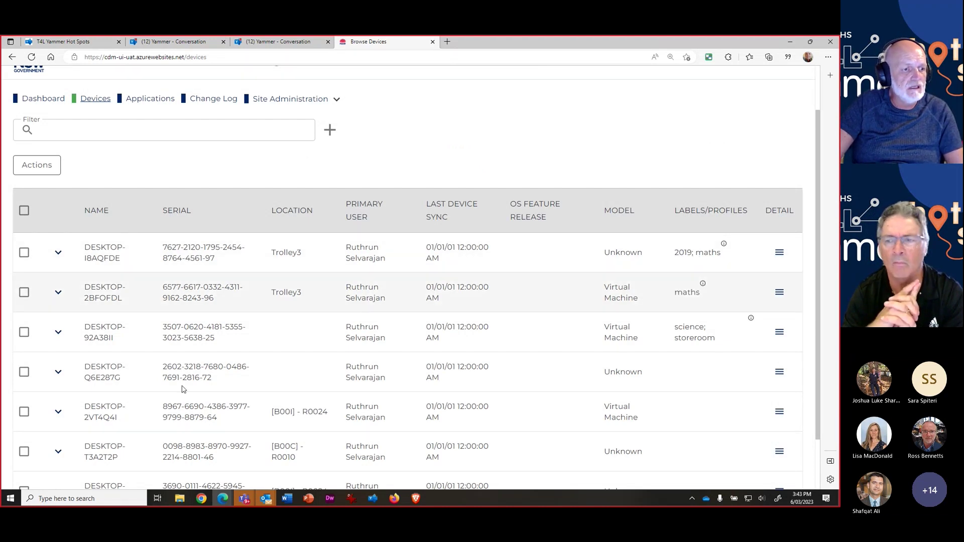
Step: Filter the device list by 8967
{"action": "left_click", "coordinate": [59, 130]}
{"action": "type", "text": "8"}
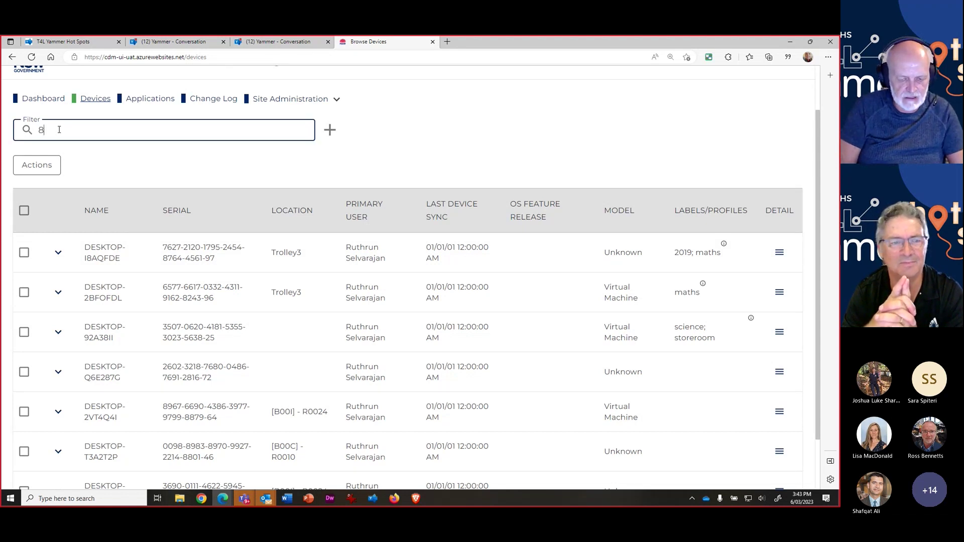
{"action": "type", "text": "96"}
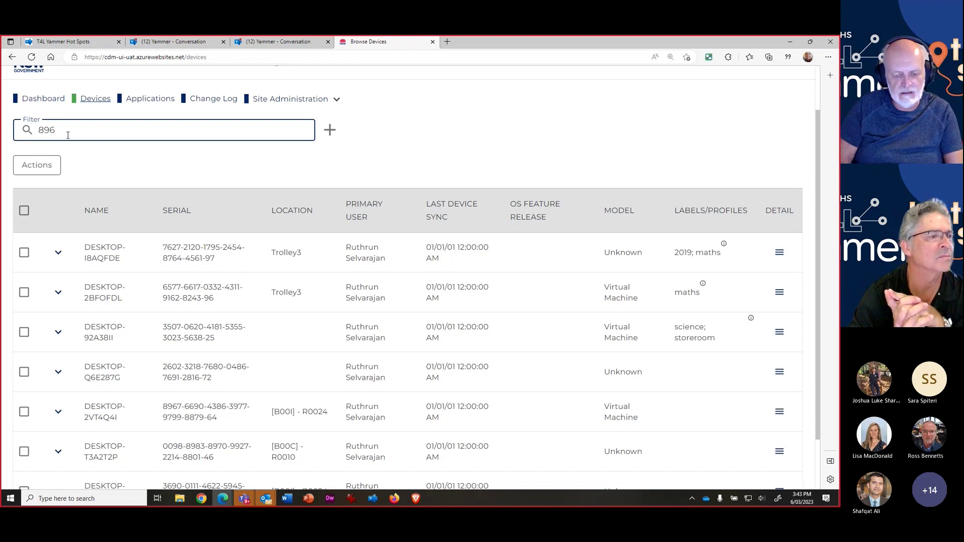
{"action": "type", "text": "87"}
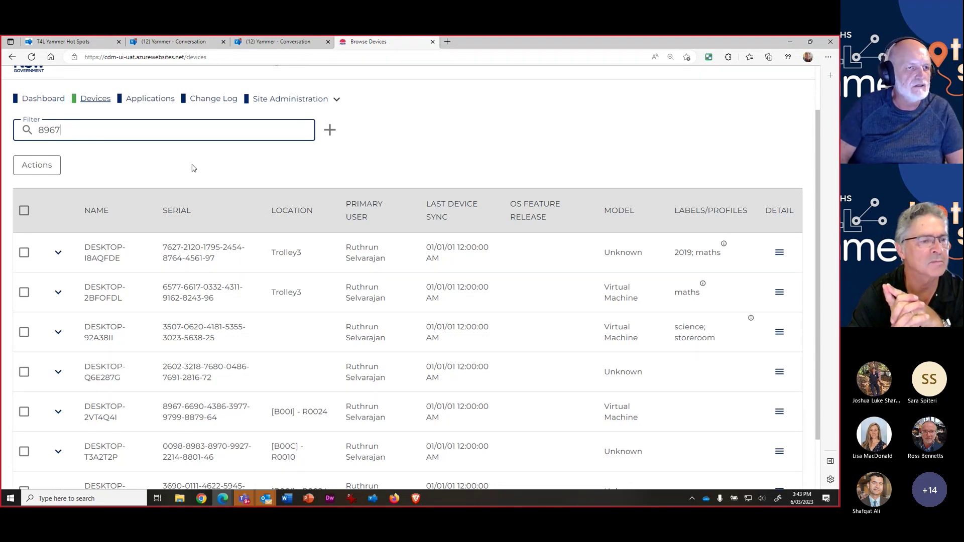
{"action": "key", "text": "Return"}
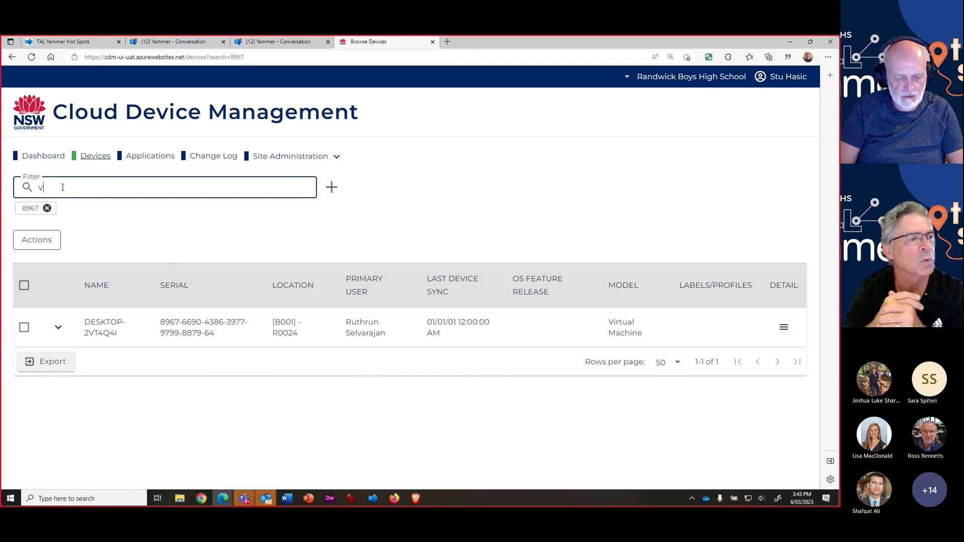
Step: Add a virtu filter and remove the 8967 filter, leaving three virtual machines
{"action": "type", "text": "ual"}
{"action": "key", "text": "BackSpace"}
{"action": "key", "text": "BackSpace"}
{"action": "key", "text": "BackSpace"}
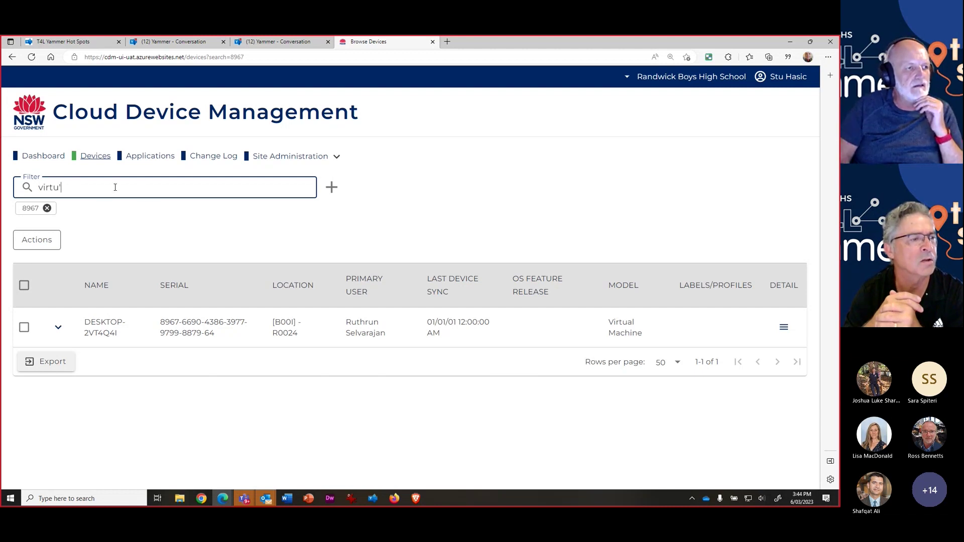
{"action": "key", "text": "F12"}
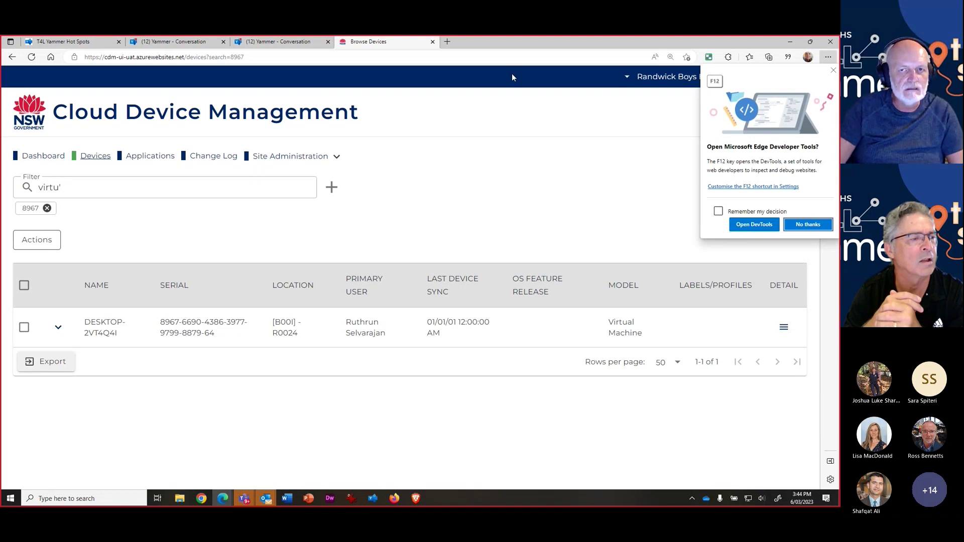
{"action": "left_click", "coordinate": [833, 70]}
{"action": "left_click", "coordinate": [99, 188]}
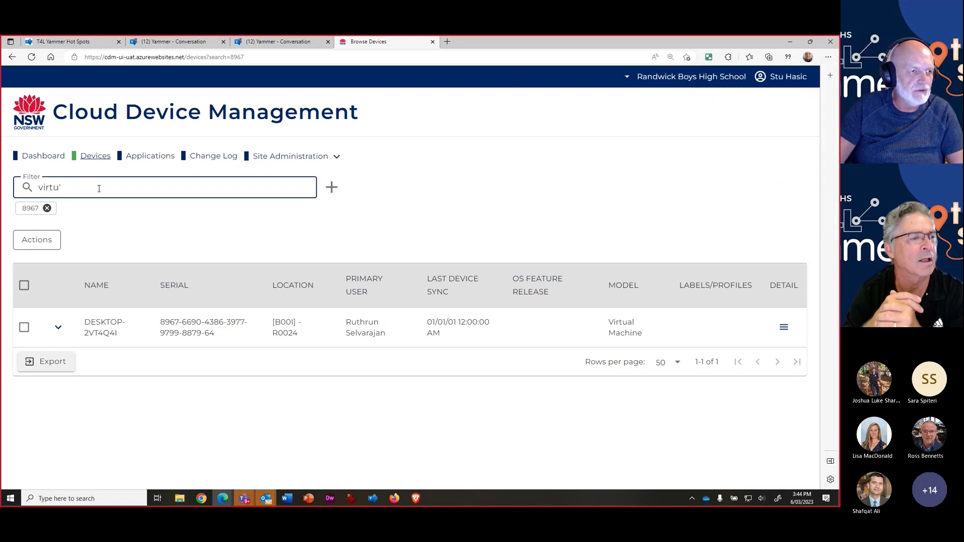
{"action": "key", "text": "Return"}
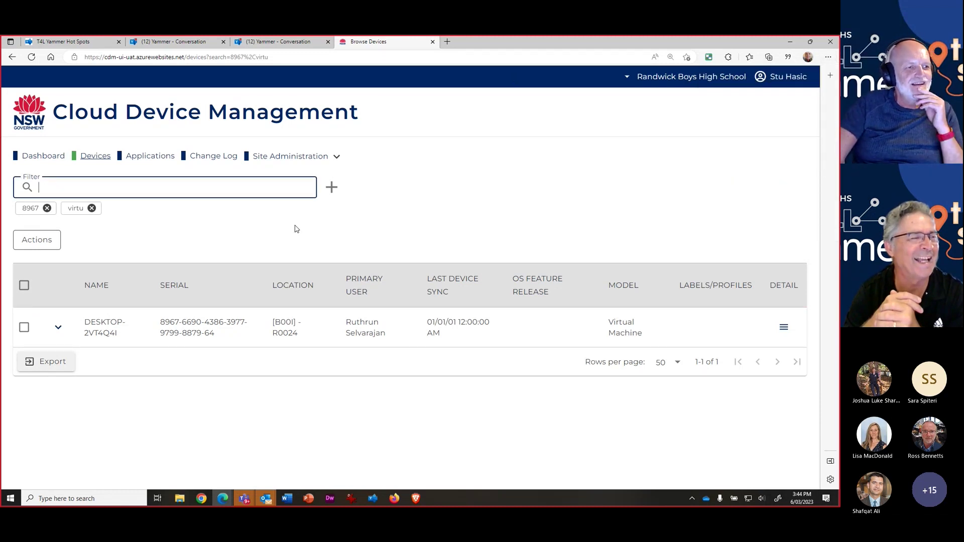
{"action": "left_click", "coordinate": [47, 208]}
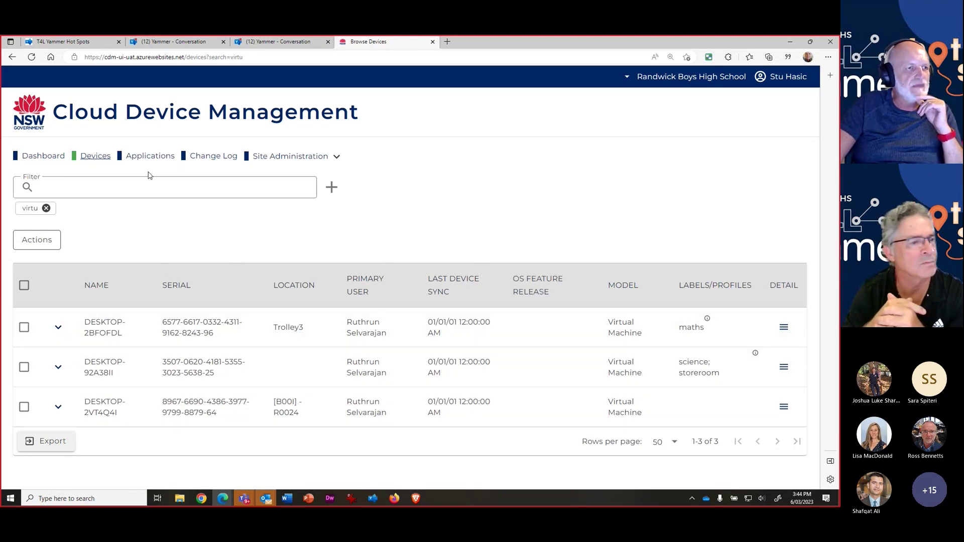
Step: Show AAD_Intune_cdm_test_002's associated devices: DESKTOP-I8AQFDE, DESKTOP-K74UTTU and DESKTOP-UGCRN7G
{"action": "left_click", "coordinate": [156, 157]}
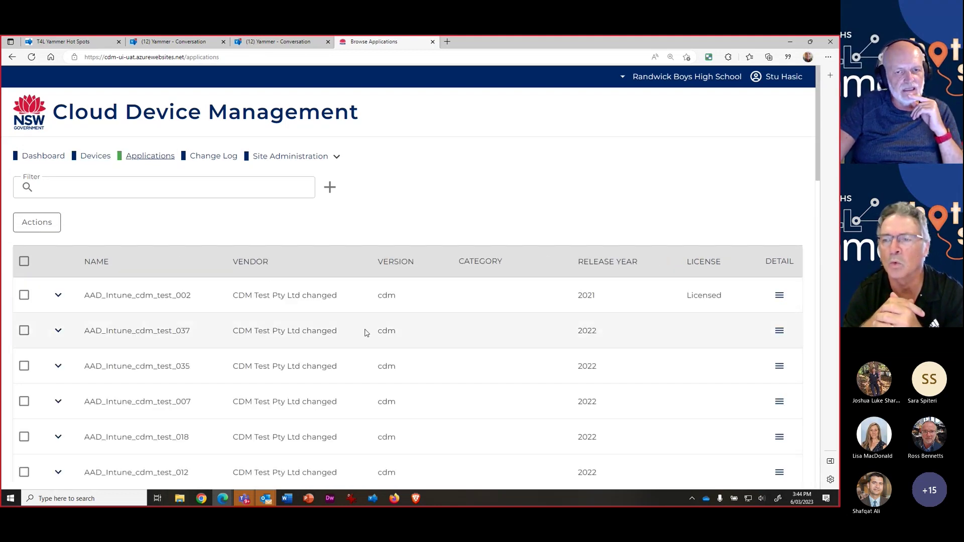
{"action": "scroll", "coordinate": [373, 336], "scroll_direction": "down", "scroll_amount": 2}
{"action": "scroll", "coordinate": [189, 307], "scroll_direction": "down", "scroll_amount": 4}
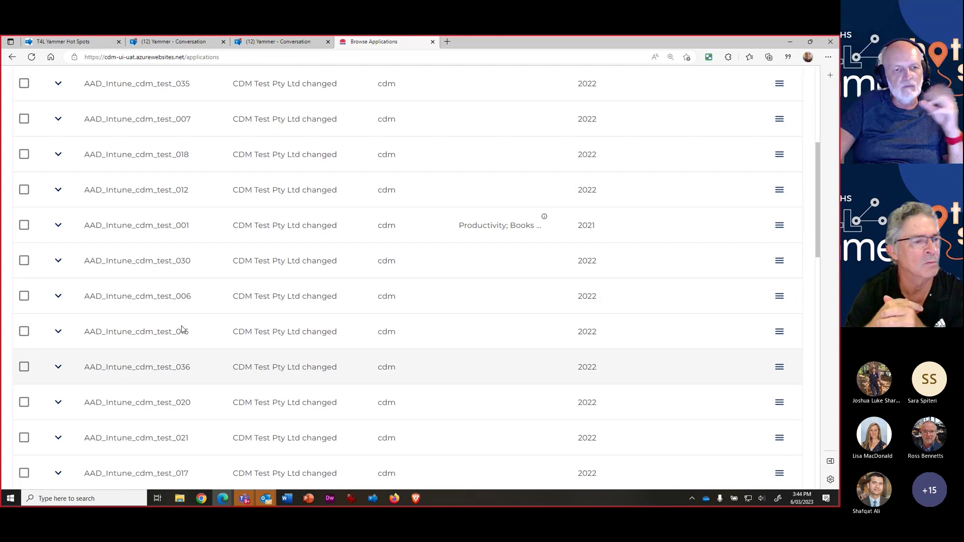
{"action": "scroll", "coordinate": [183, 329], "scroll_direction": "up", "scroll_amount": 6}
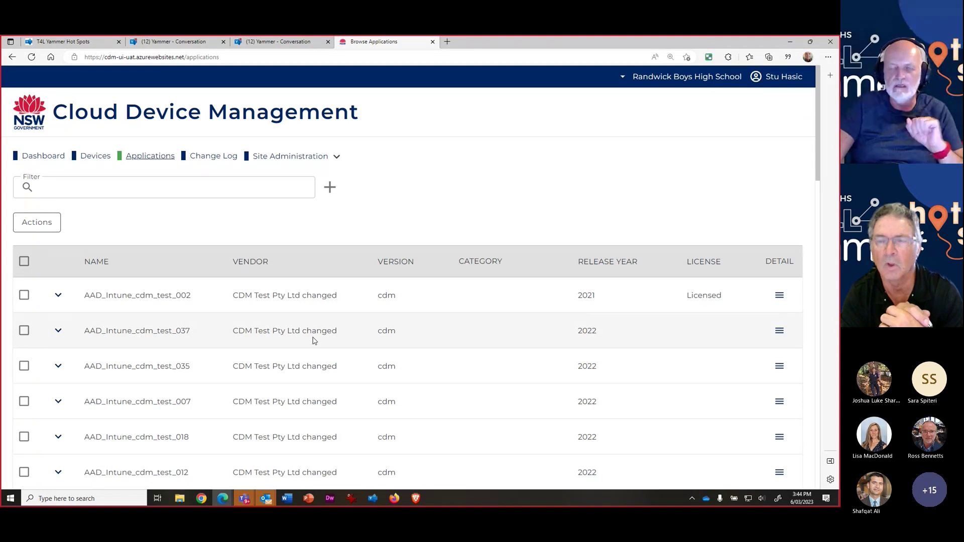
{"action": "left_click", "coordinate": [56, 186]}
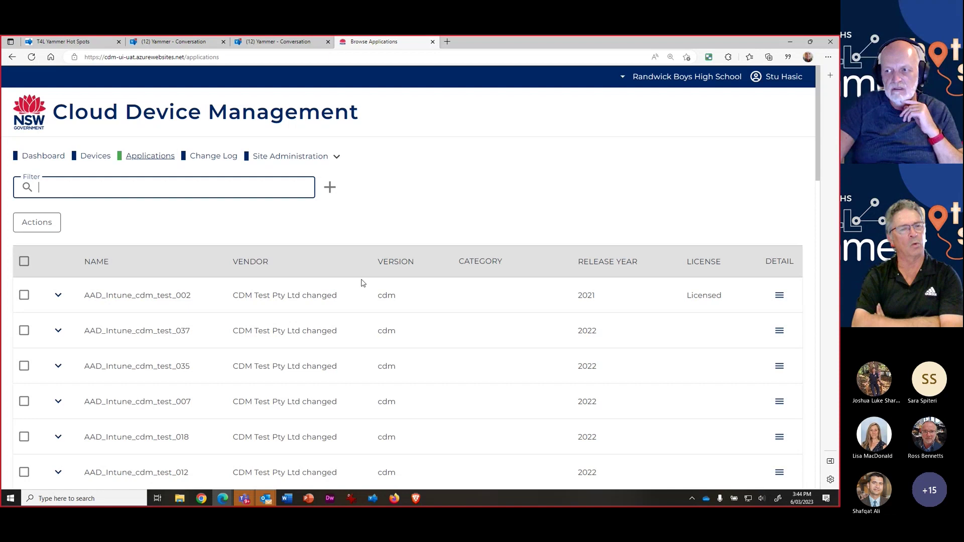
{"action": "scroll", "coordinate": [345, 321], "scroll_direction": "down", "scroll_amount": 1}
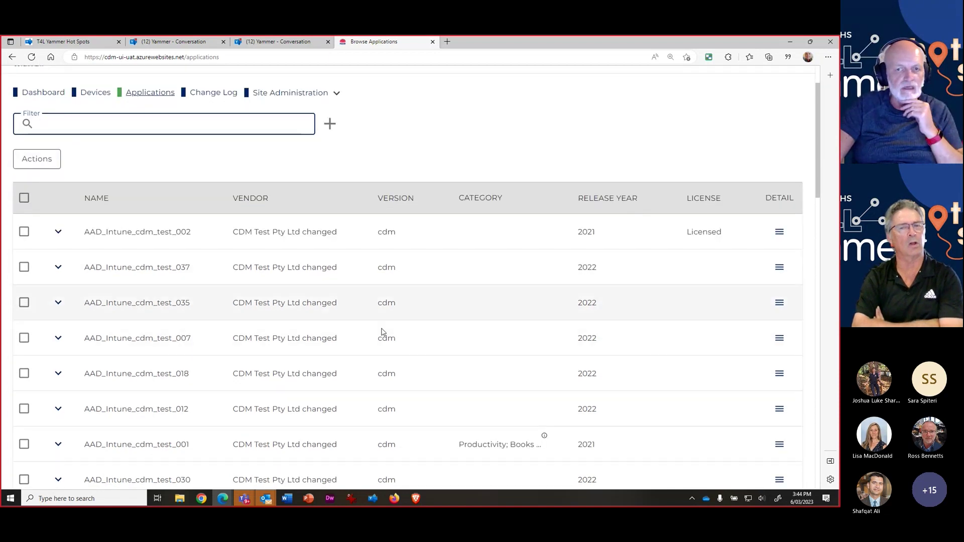
{"action": "left_click", "coordinate": [24, 231]}
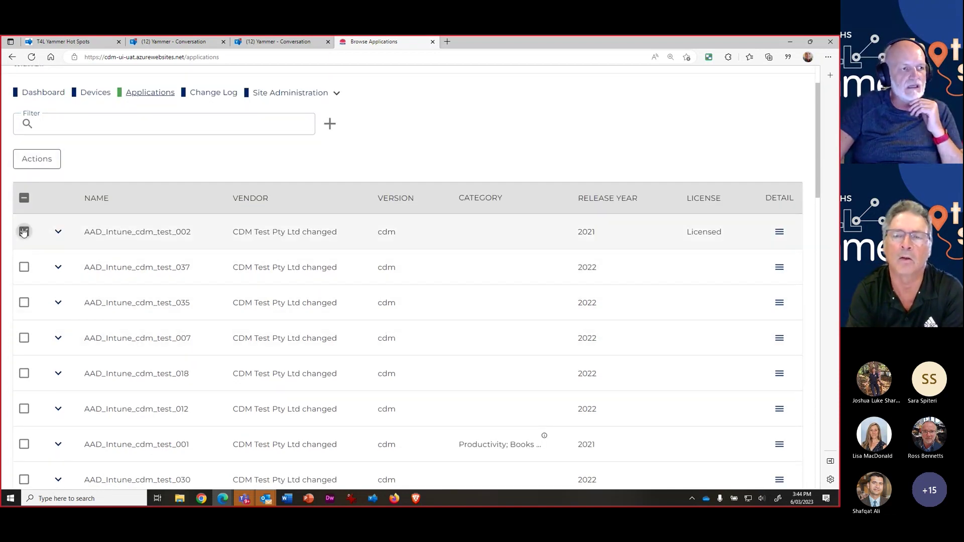
{"action": "left_click", "coordinate": [778, 232]}
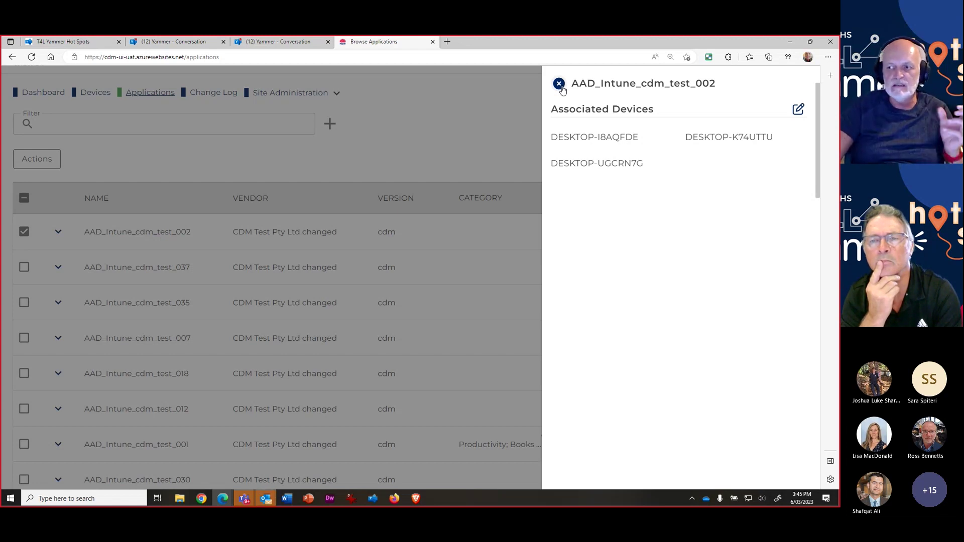
Step: Close the associated devices panel and review the Associate device list for AAD_Intune_cdm_test_002
{"action": "left_click", "coordinate": [511, 89]}
{"action": "left_click", "coordinate": [34, 166]}
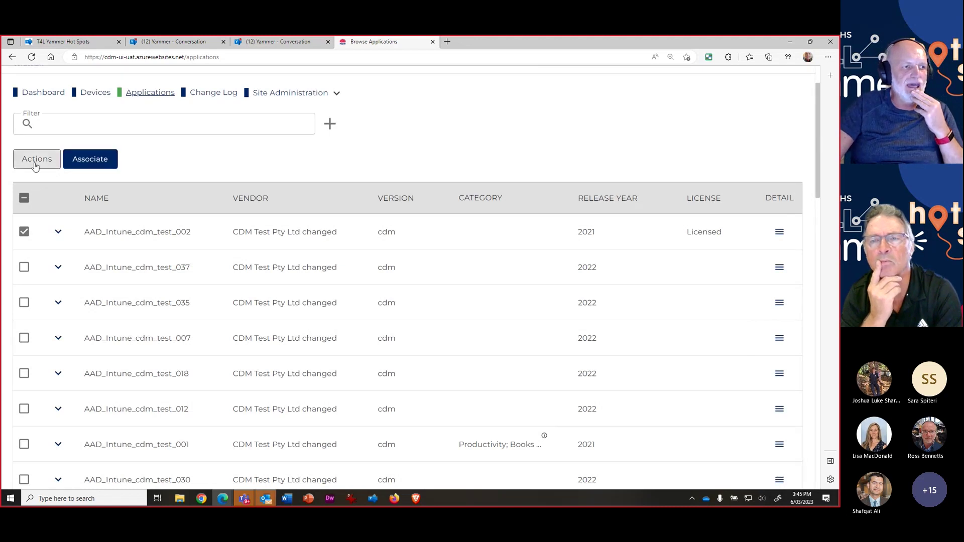
{"action": "left_click", "coordinate": [107, 163]}
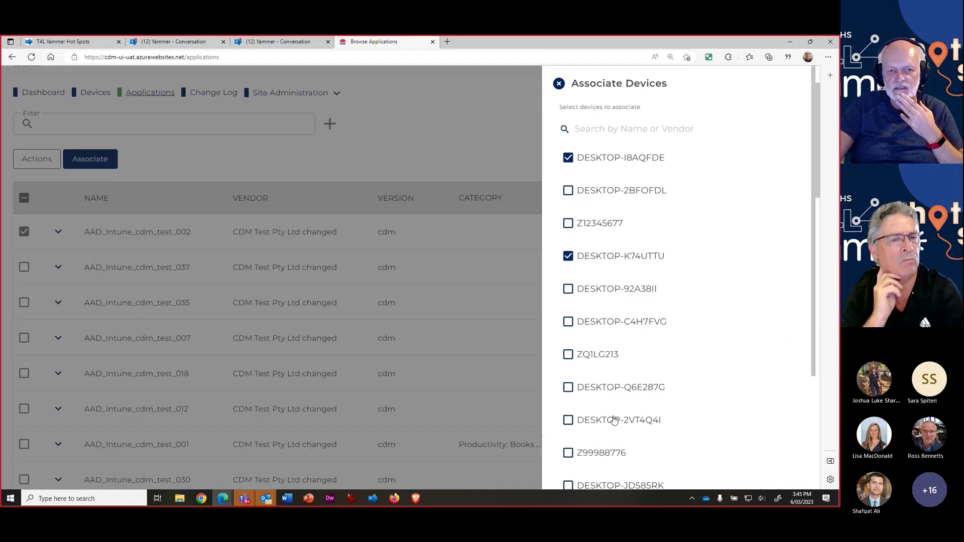
{"action": "scroll", "coordinate": [613, 420], "scroll_direction": "down", "scroll_amount": 3}
{"action": "scroll", "coordinate": [619, 365], "scroll_direction": "up", "scroll_amount": 2}
{"action": "scroll", "coordinate": [613, 211], "scroll_direction": "up", "scroll_amount": 1}
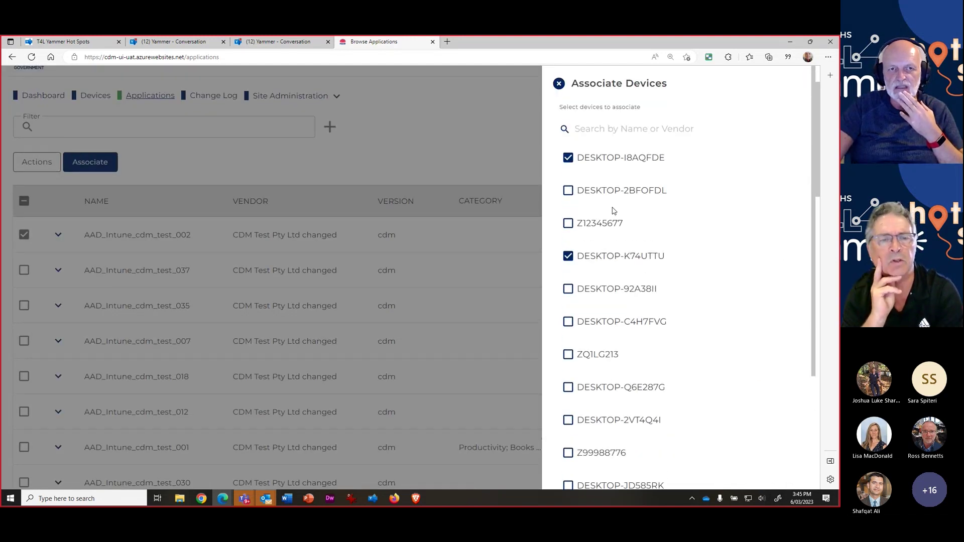
{"action": "scroll", "coordinate": [613, 211], "scroll_direction": "up", "scroll_amount": 1}
{"action": "left_click", "coordinate": [481, 181]}
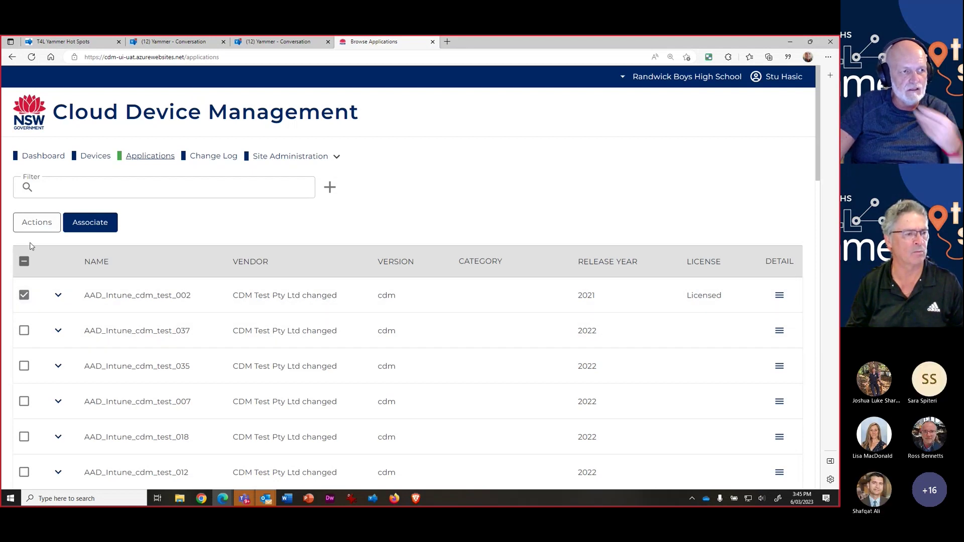
Step: Tick DESKTOP-JD585RK in the application's device association list
{"action": "left_click", "coordinate": [97, 227]}
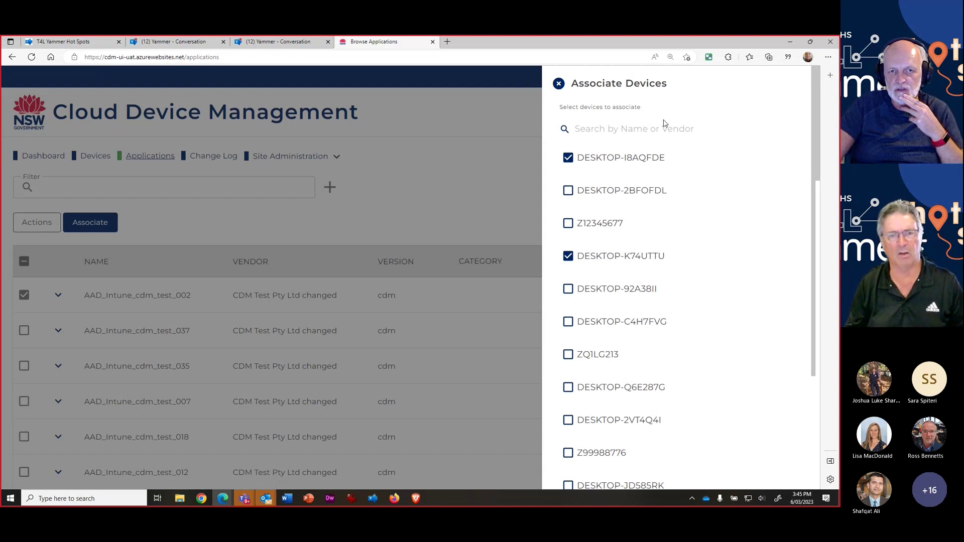
{"action": "scroll", "coordinate": [605, 325], "scroll_direction": "down", "scroll_amount": 3}
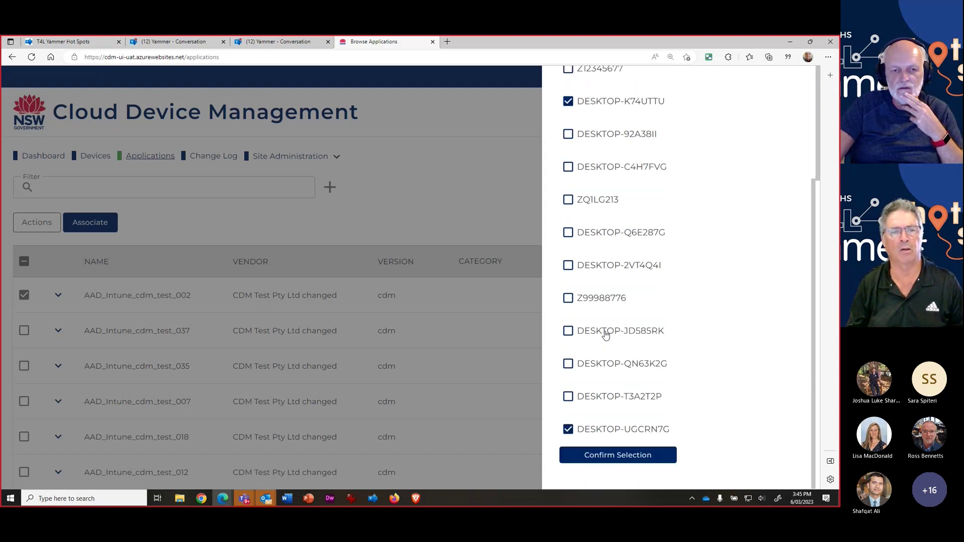
{"action": "left_click", "coordinate": [567, 331]}
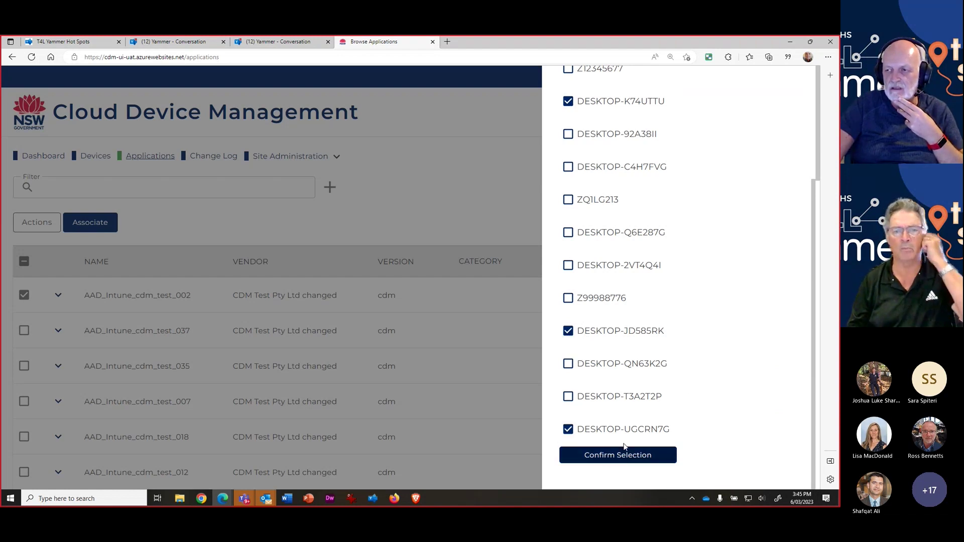
{"action": "left_click", "coordinate": [520, 179]}
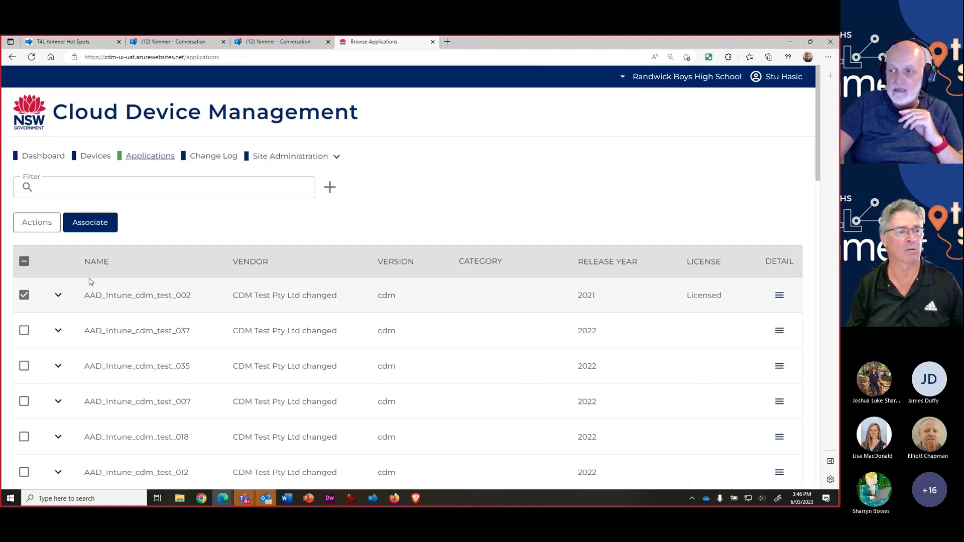
Step: Deselect the application, switch to Devices and select DESKTOP-I8AQFDE
{"action": "left_click", "coordinate": [20, 296]}
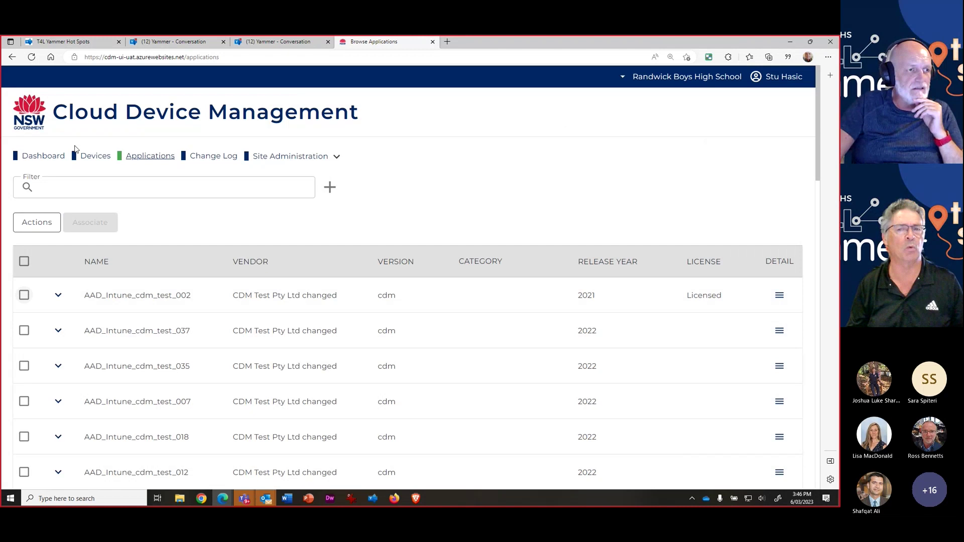
{"action": "left_click", "coordinate": [95, 157]}
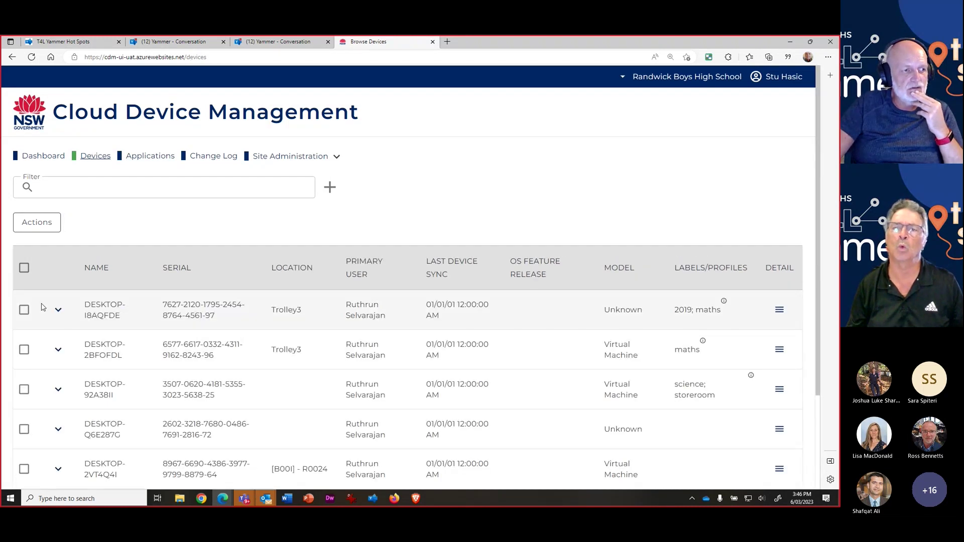
{"action": "left_click", "coordinate": [24, 309]}
Step: Open DESKTOP-I8AQFDE's details and view its current applications
{"action": "mouse_move", "coordinate": [708, 377]}
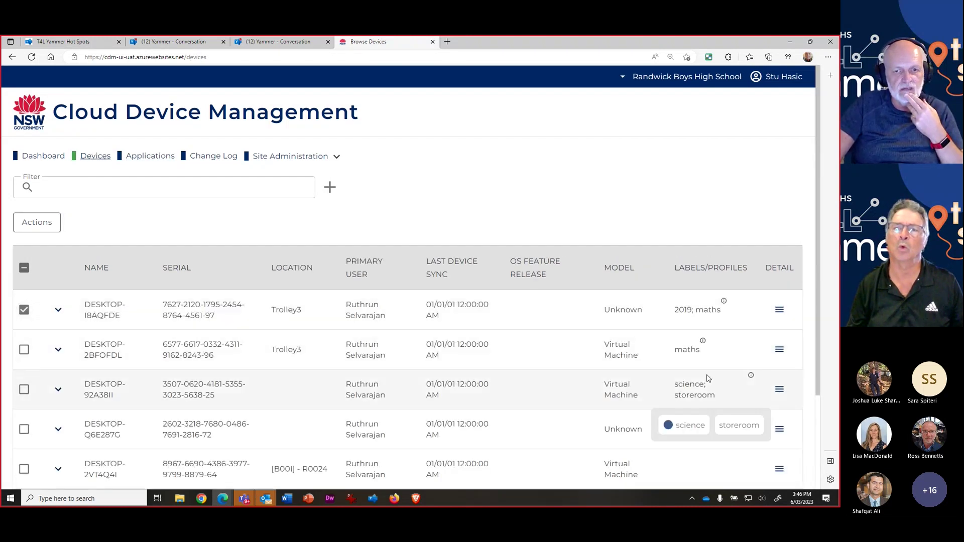
{"action": "left_click", "coordinate": [779, 309]}
{"action": "scroll", "coordinate": [665, 325], "scroll_direction": "down", "scroll_amount": 5}
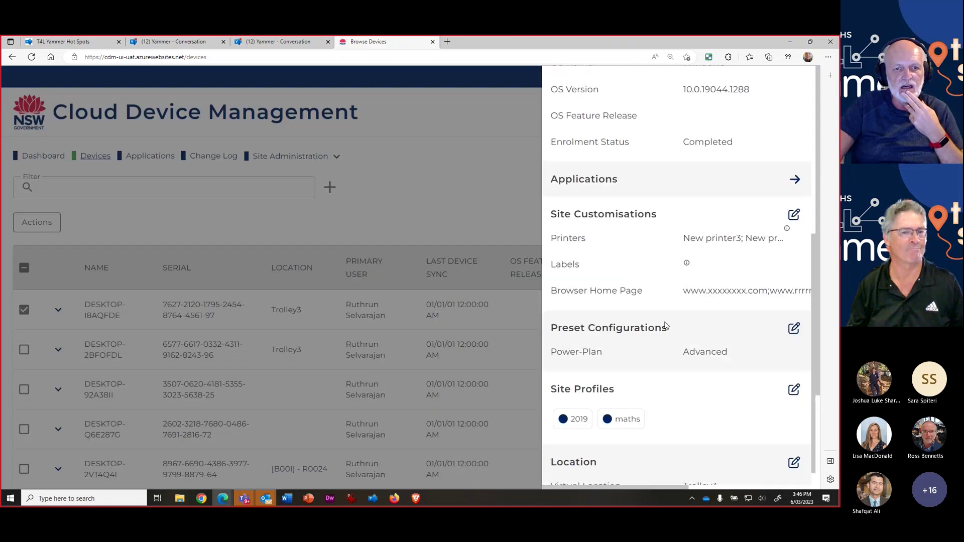
{"action": "left_click", "coordinate": [793, 157]}
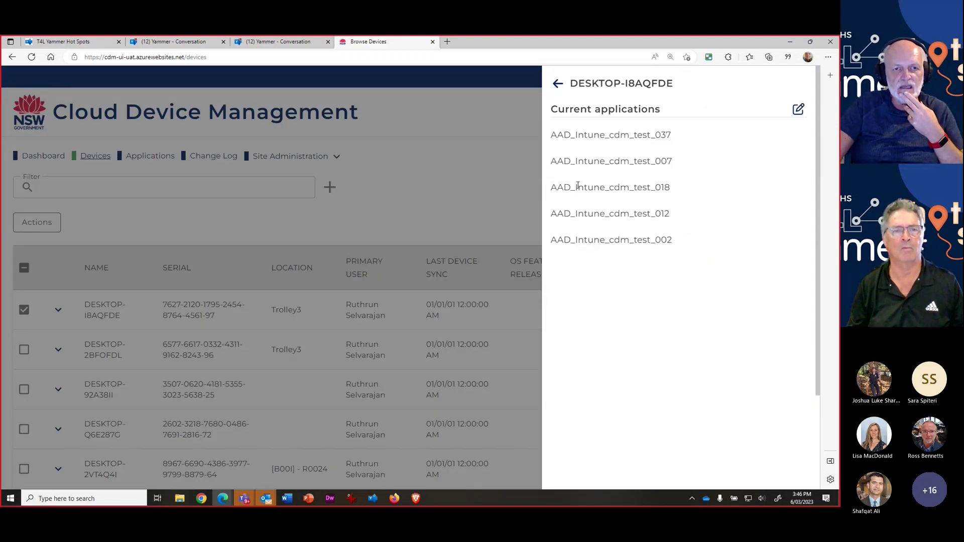
Step: Tick AAD_Intune_cdm_test_016 for the device and close the selection panel
{"action": "left_click", "coordinate": [797, 109]}
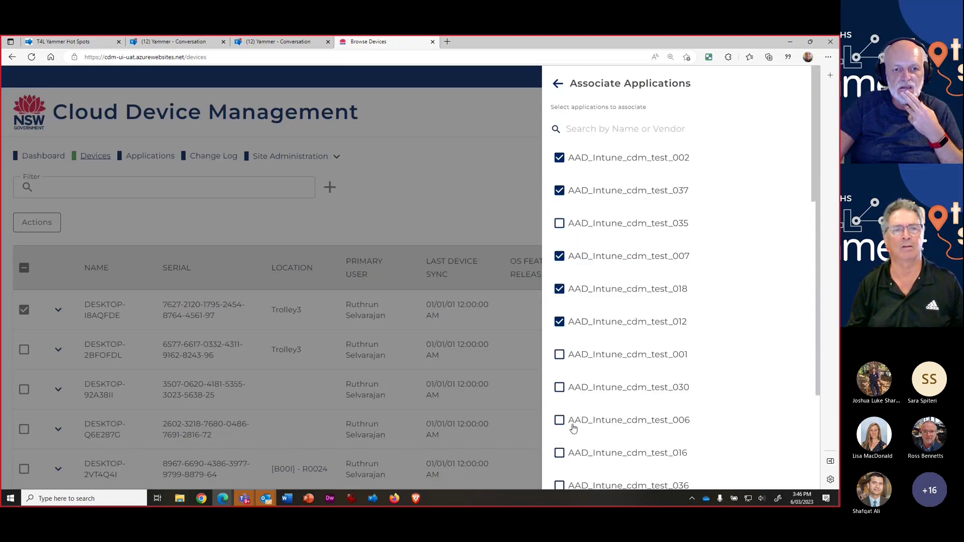
{"action": "left_click", "coordinate": [560, 453]}
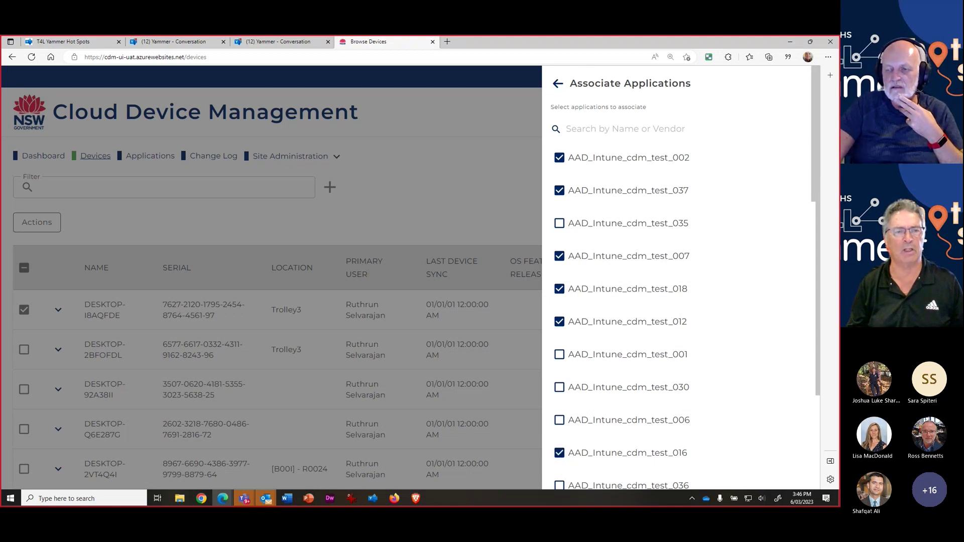
{"action": "scroll", "coordinate": [779, 402], "scroll_direction": "down", "scroll_amount": 10}
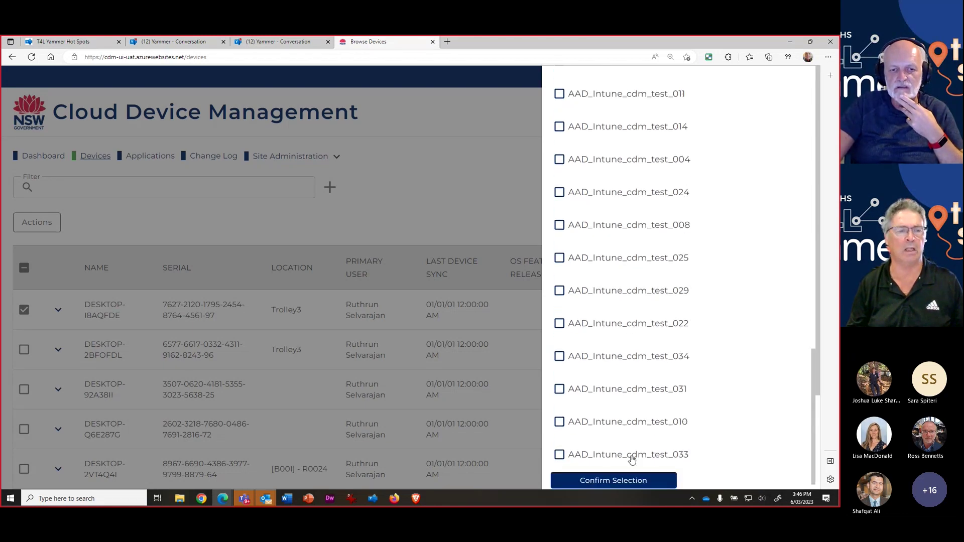
{"action": "scroll", "coordinate": [632, 459], "scroll_direction": "down", "scroll_amount": 1}
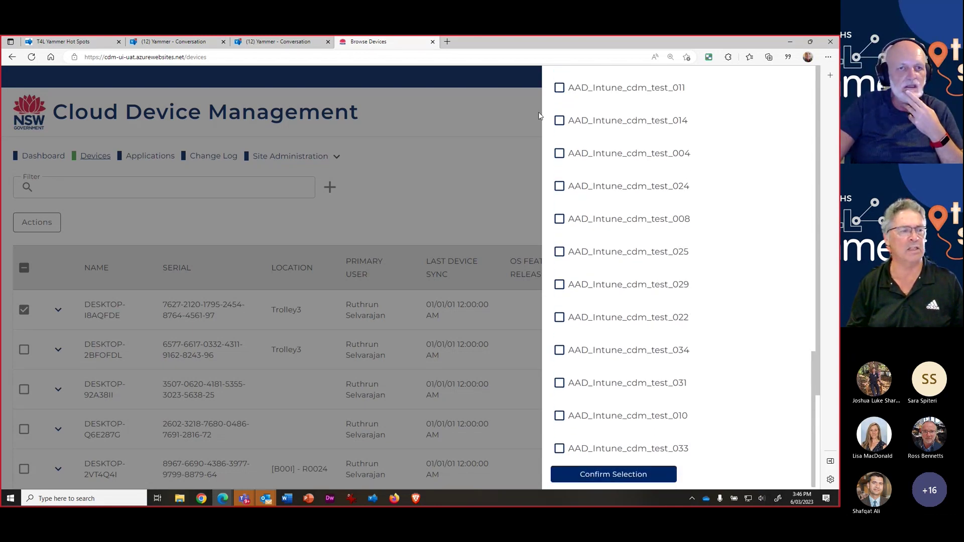
{"action": "left_click", "coordinate": [451, 133]}
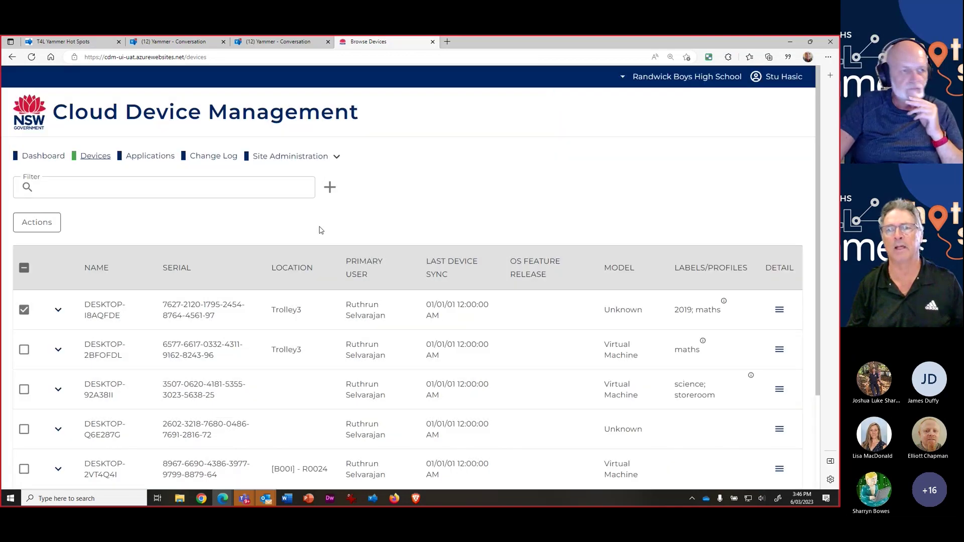
Step: Inspect the Virtual Location Added entry in the Change Log, then return to Applications
{"action": "left_click", "coordinate": [214, 157]}
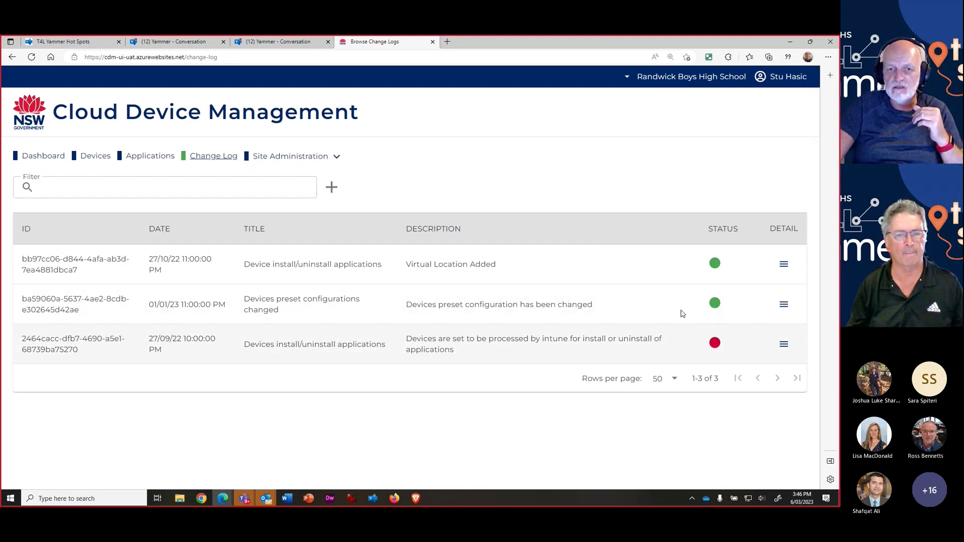
{"action": "left_click", "coordinate": [784, 264]}
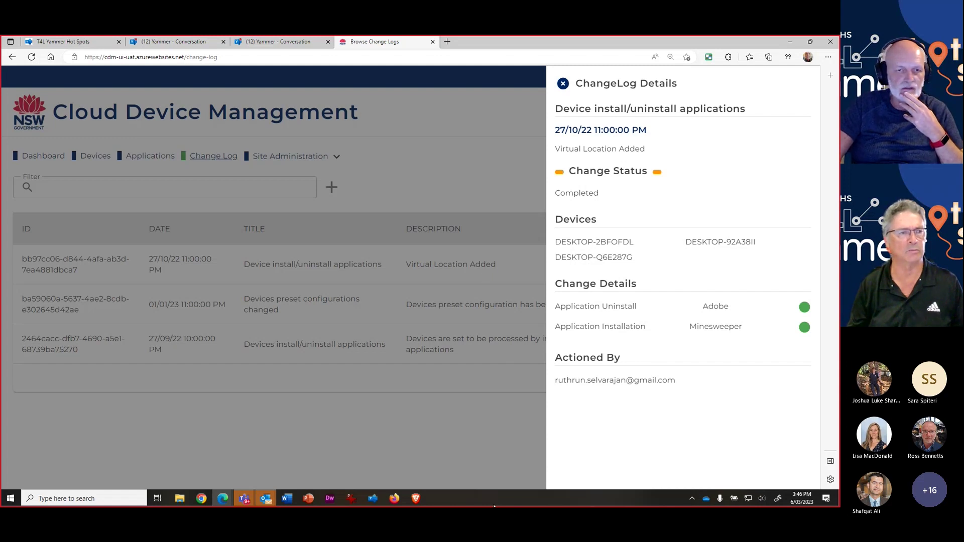
{"action": "left_click", "coordinate": [480, 466]}
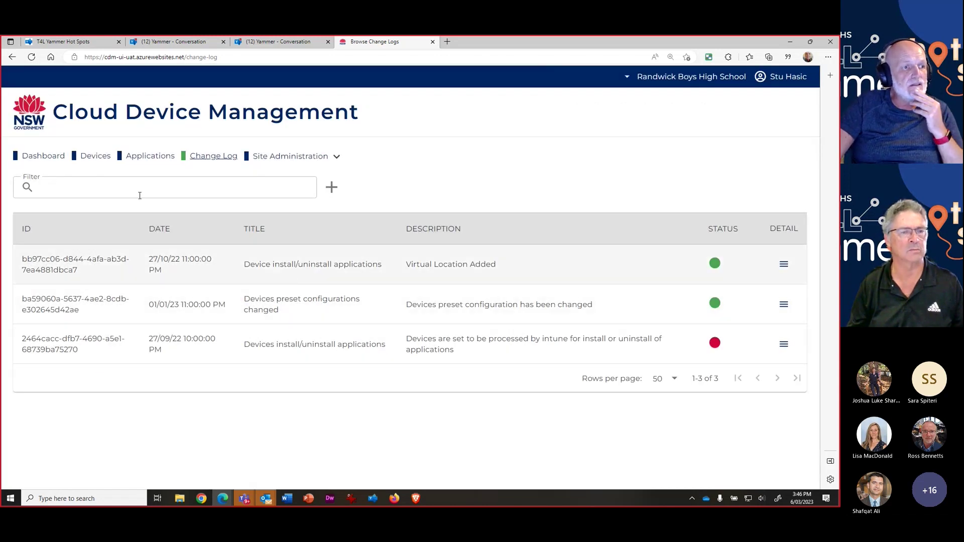
{"action": "left_click", "coordinate": [147, 156]}
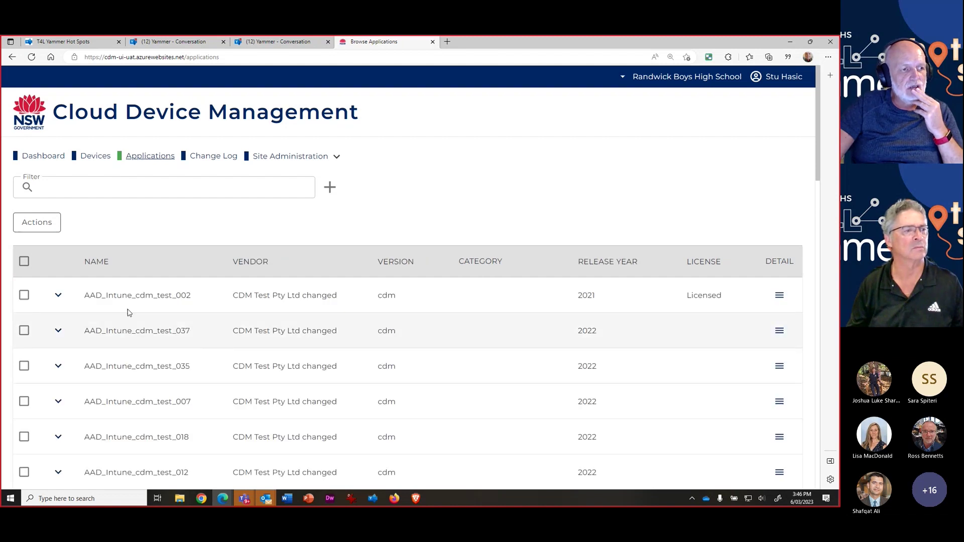
Step: Edit AAD_Intune_cdm_test_002's device associations, removing DESKTOP-K74UTTU
{"action": "left_click", "coordinate": [24, 295]}
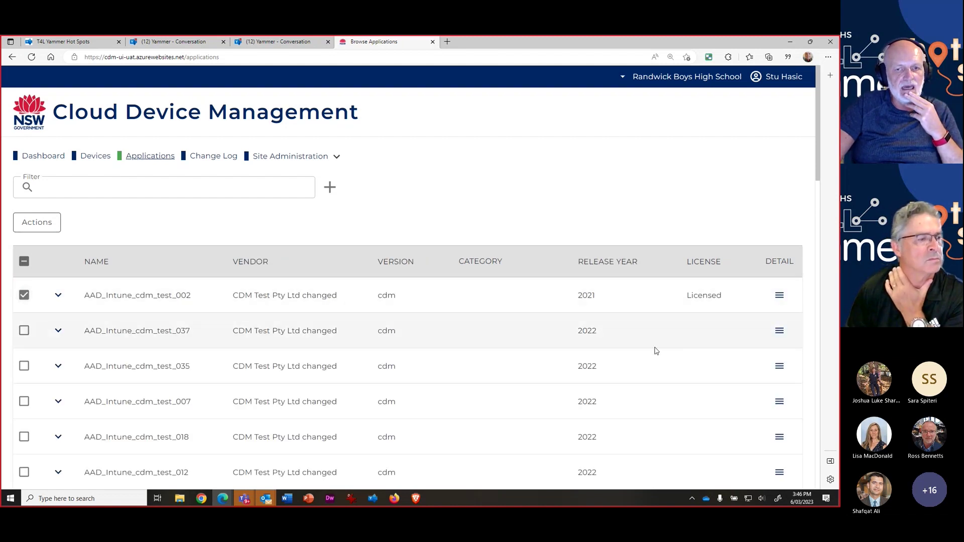
{"action": "left_click", "coordinate": [779, 295]}
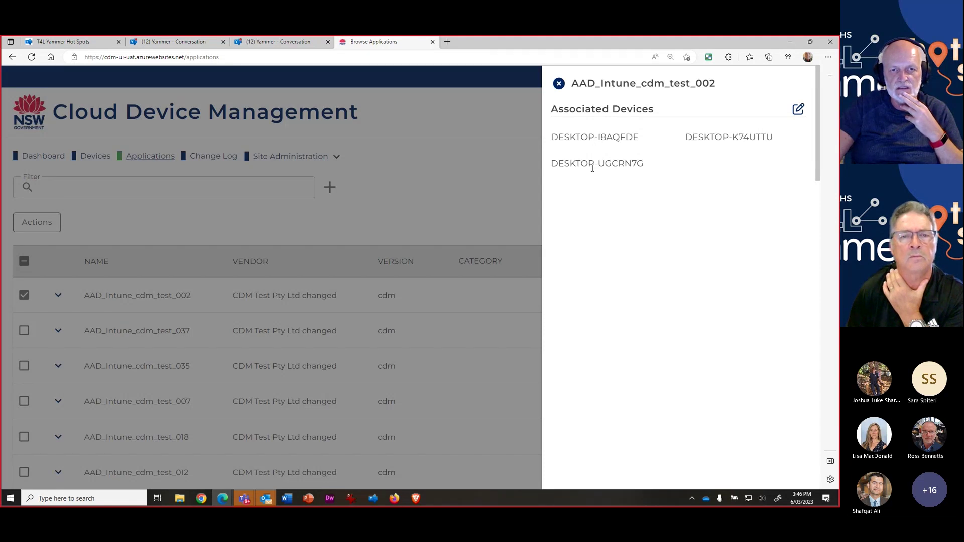
{"action": "left_click", "coordinate": [798, 109]}
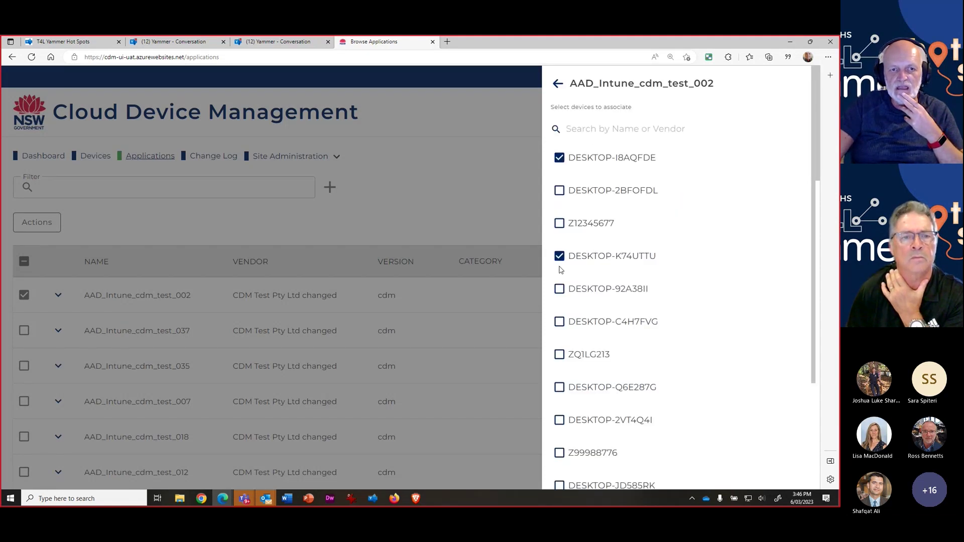
{"action": "left_click", "coordinate": [559, 259]}
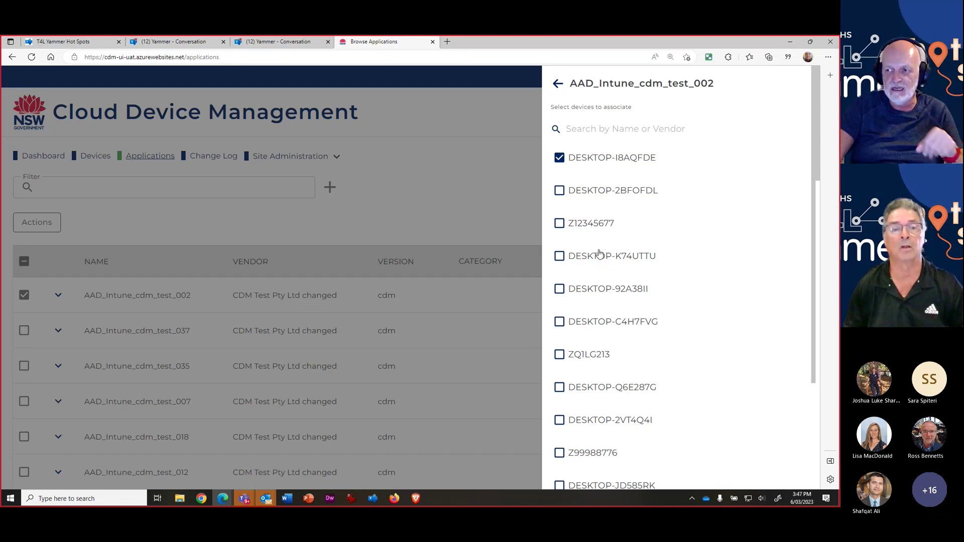
{"action": "left_click", "coordinate": [517, 185]}
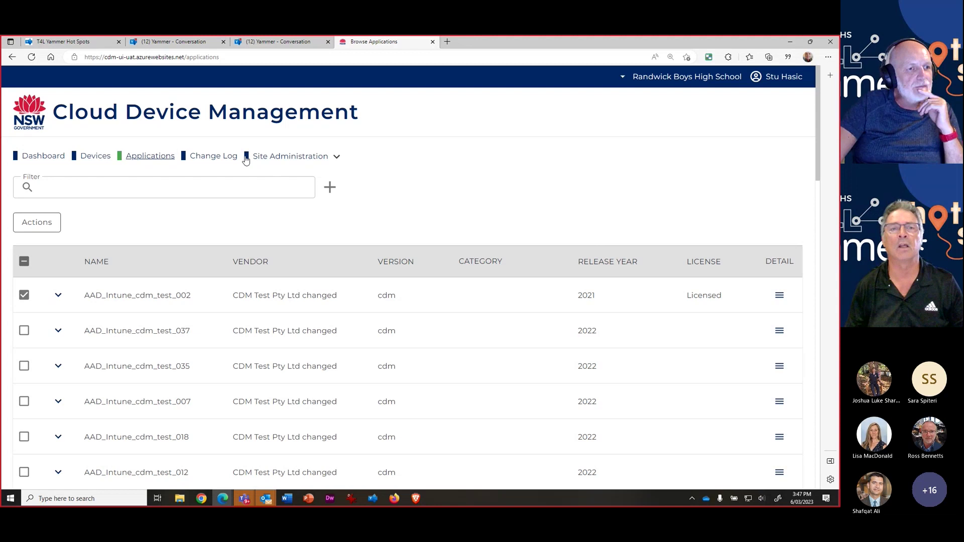
Step: Open Site Administration > Locations and browse Trolley 2, Trolley3 and the physical rooms
{"action": "left_click", "coordinate": [297, 159]}
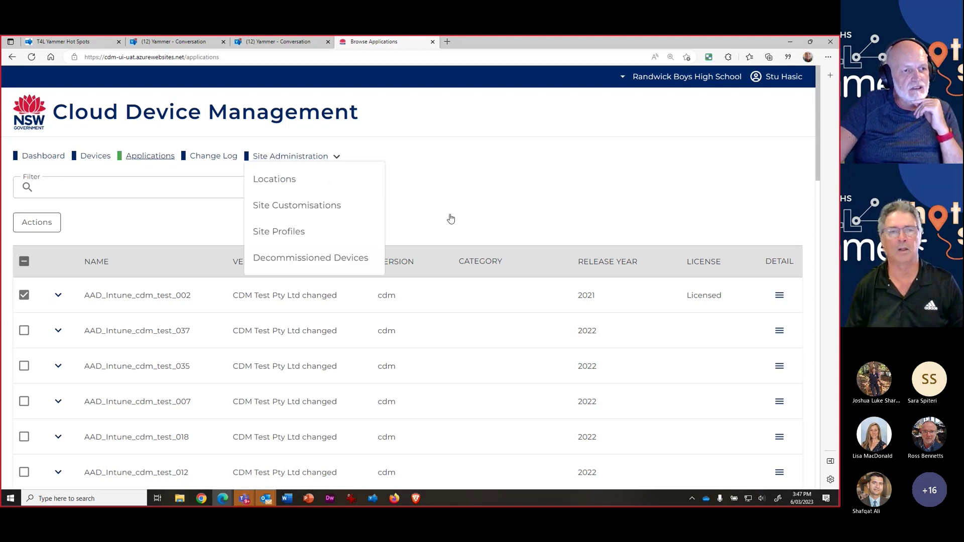
{"action": "left_click", "coordinate": [270, 185]}
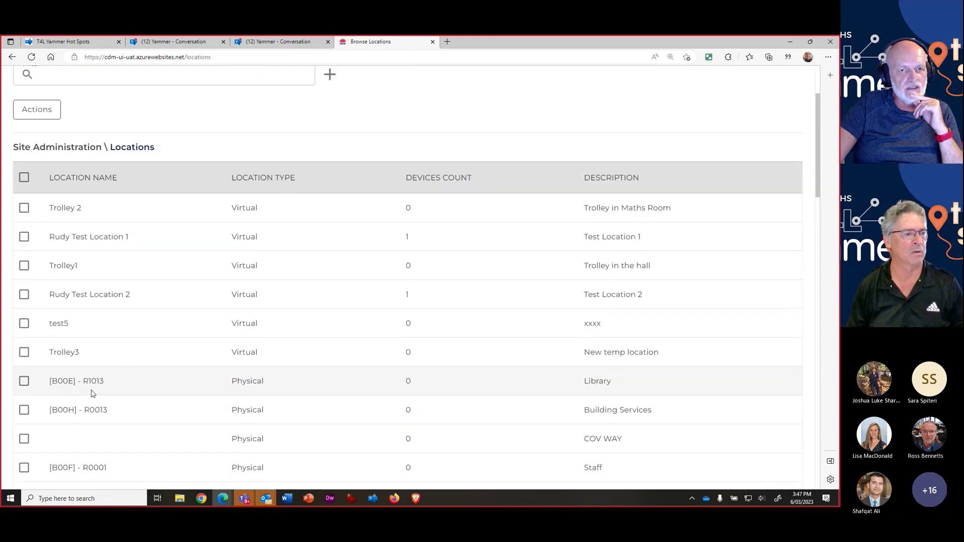
{"action": "left_click", "coordinate": [40, 227]}
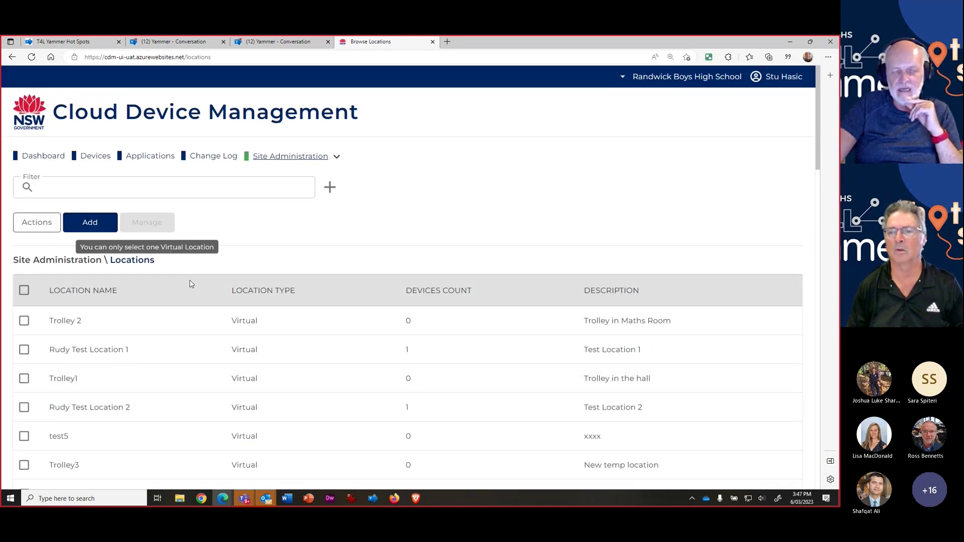
{"action": "scroll", "coordinate": [322, 351], "scroll_direction": "down", "scroll_amount": 15}
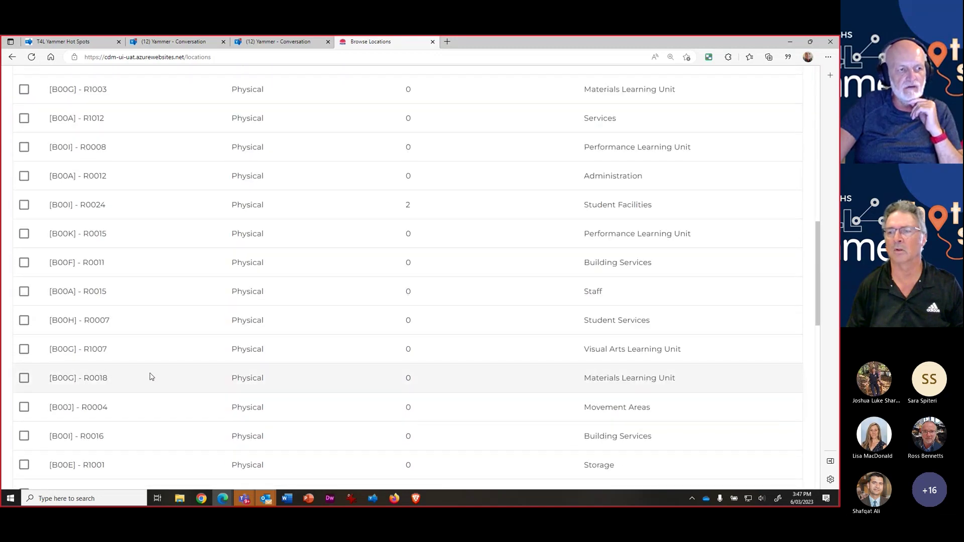
{"action": "scroll", "coordinate": [139, 377], "scroll_direction": "down", "scroll_amount": 4}
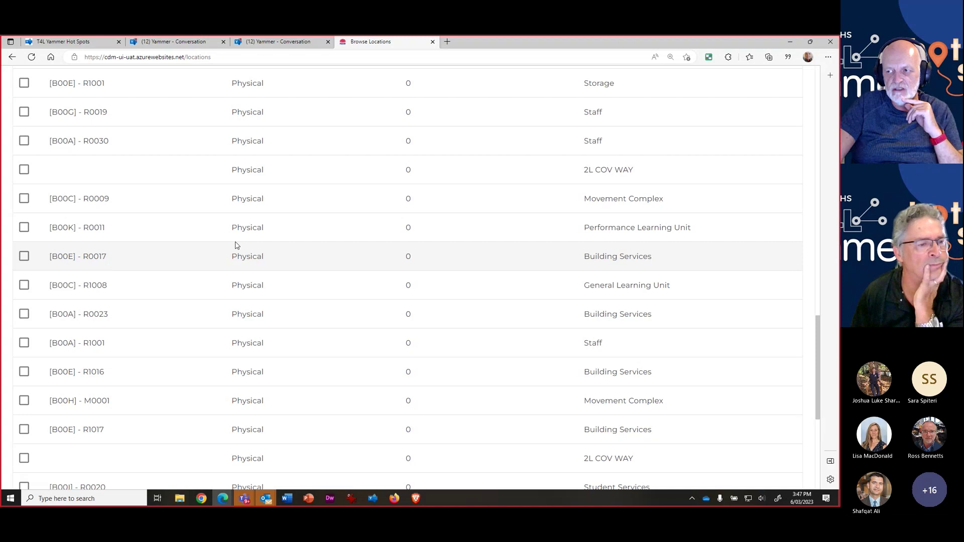
{"action": "scroll", "coordinate": [219, 258], "scroll_direction": "up", "scroll_amount": 15}
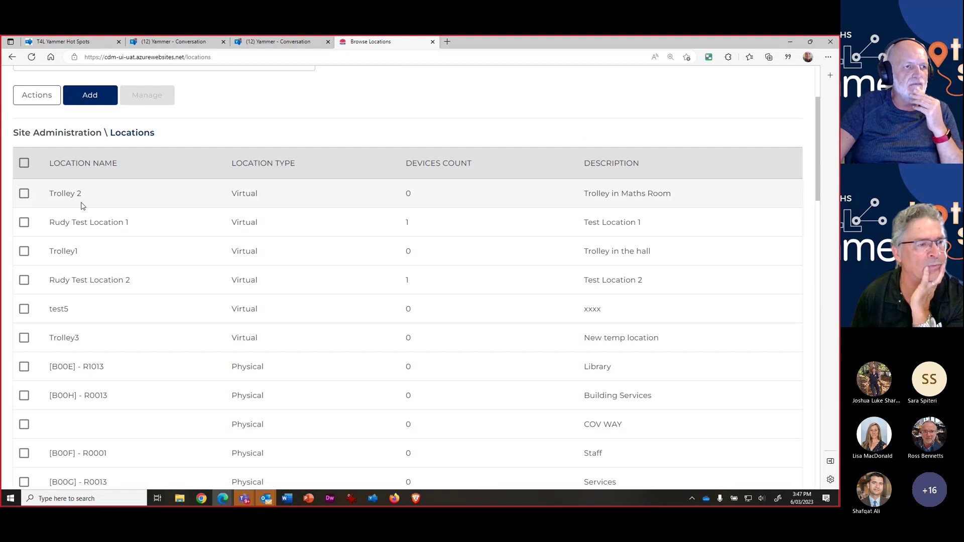
{"action": "scroll", "coordinate": [83, 205], "scroll_direction": "up", "scroll_amount": 3}
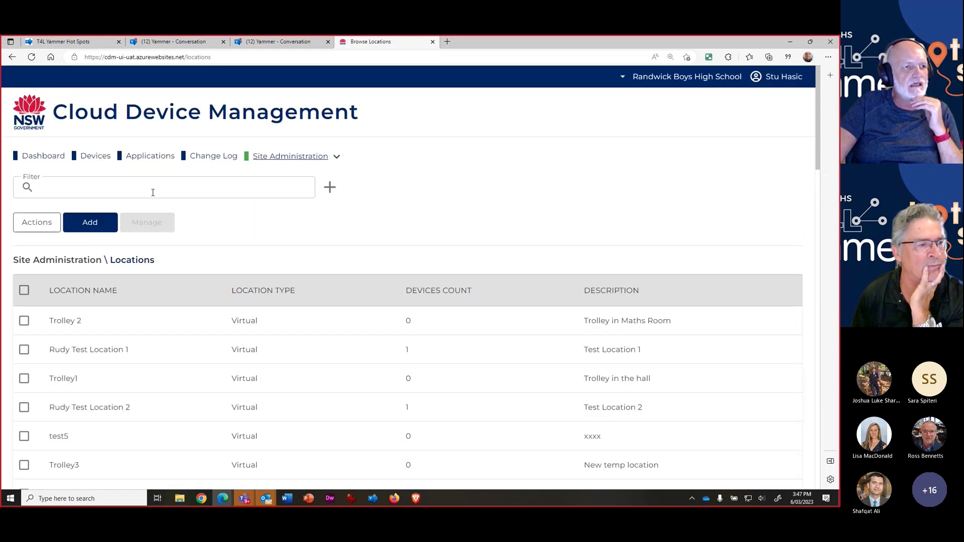
Step: Open Site Customisations and review the Browser Home Page customisation details
{"action": "left_click", "coordinate": [309, 164]}
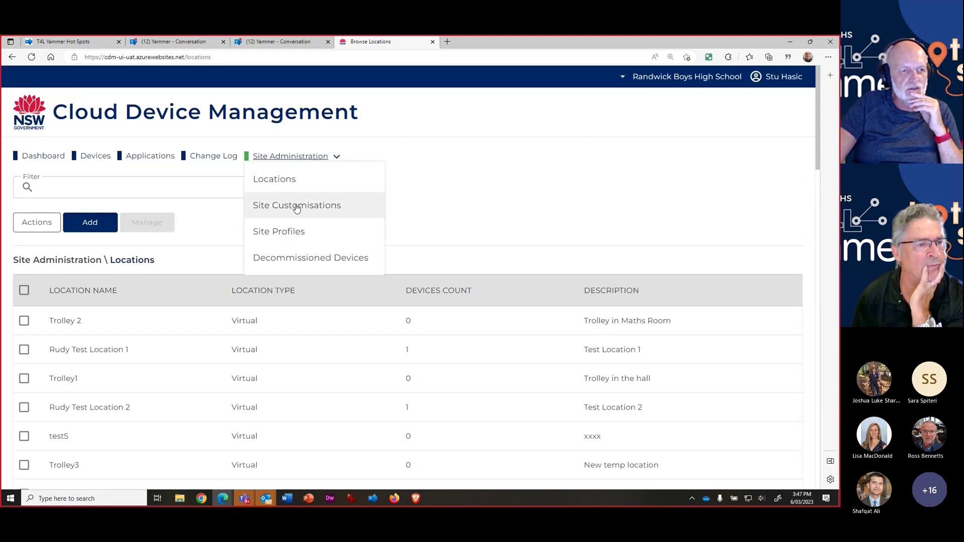
{"action": "left_click", "coordinate": [295, 207]}
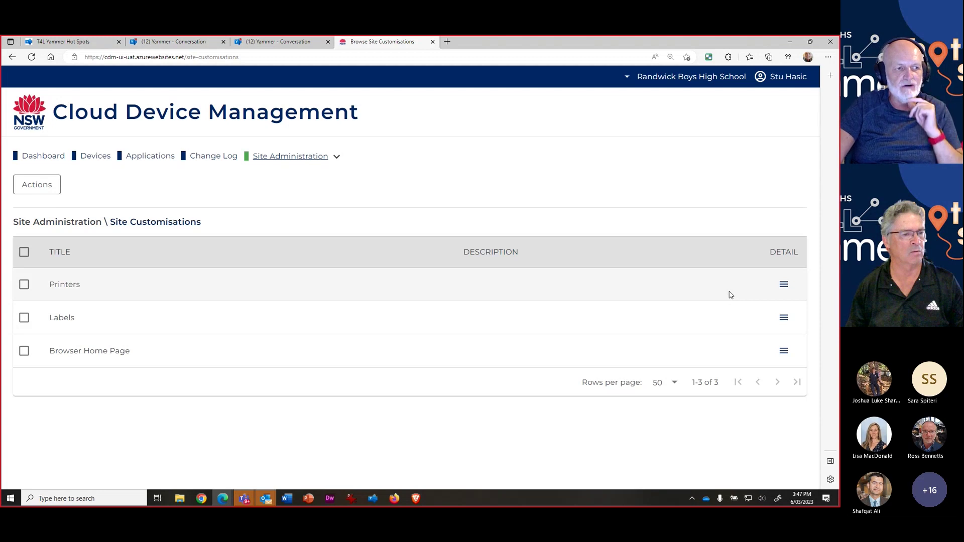
{"action": "left_click", "coordinate": [783, 350]}
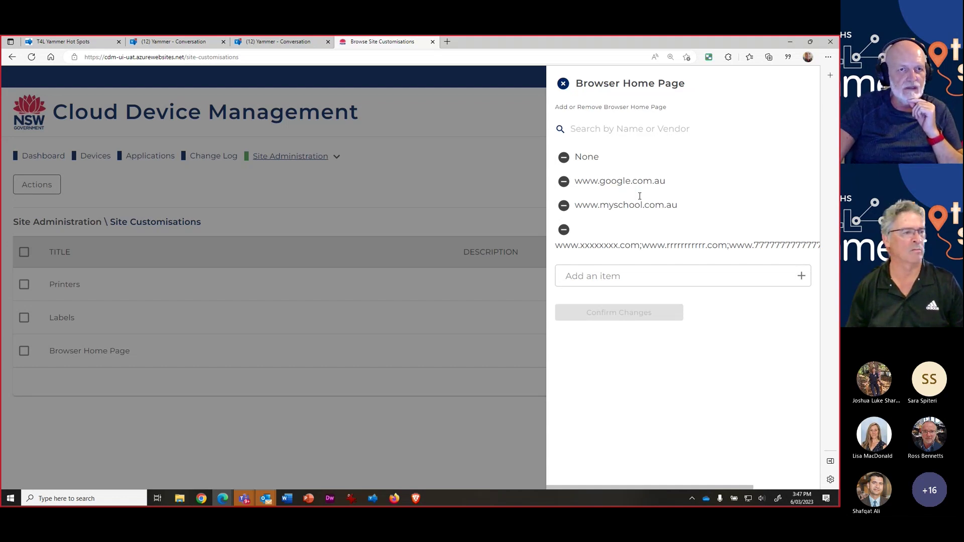
{"action": "left_click", "coordinate": [563, 83]}
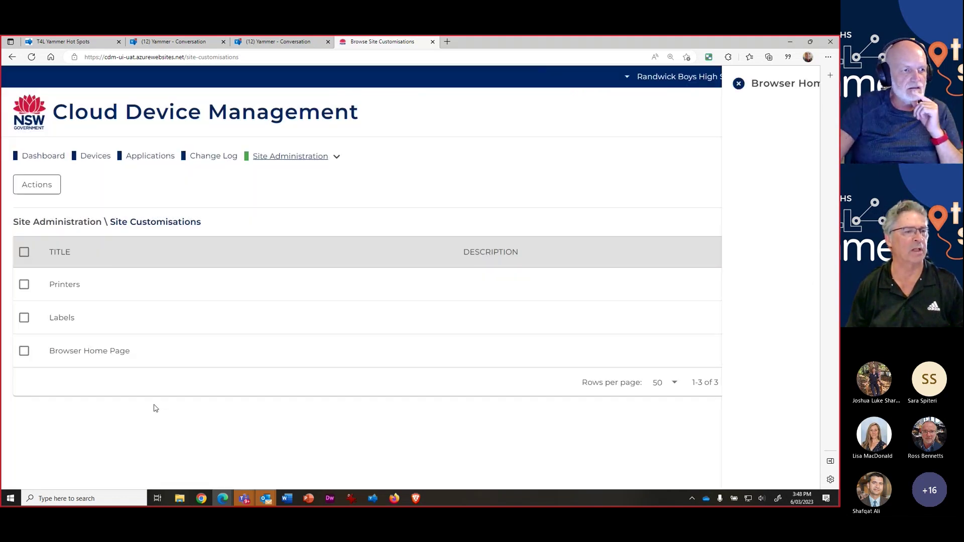
Step: Review the Printers customisation details, including the form for adding a new printer
{"action": "left_click", "coordinate": [290, 159]}
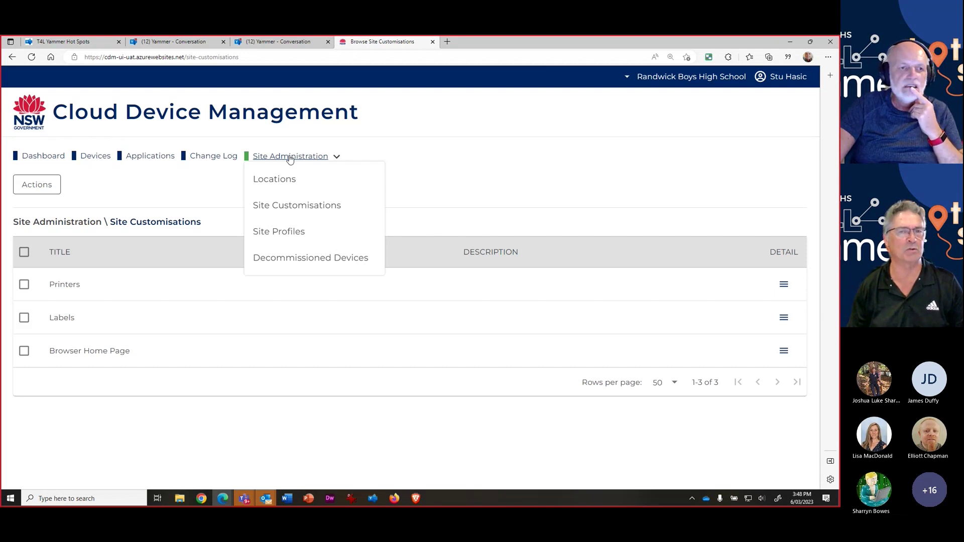
{"action": "left_click", "coordinate": [511, 209]}
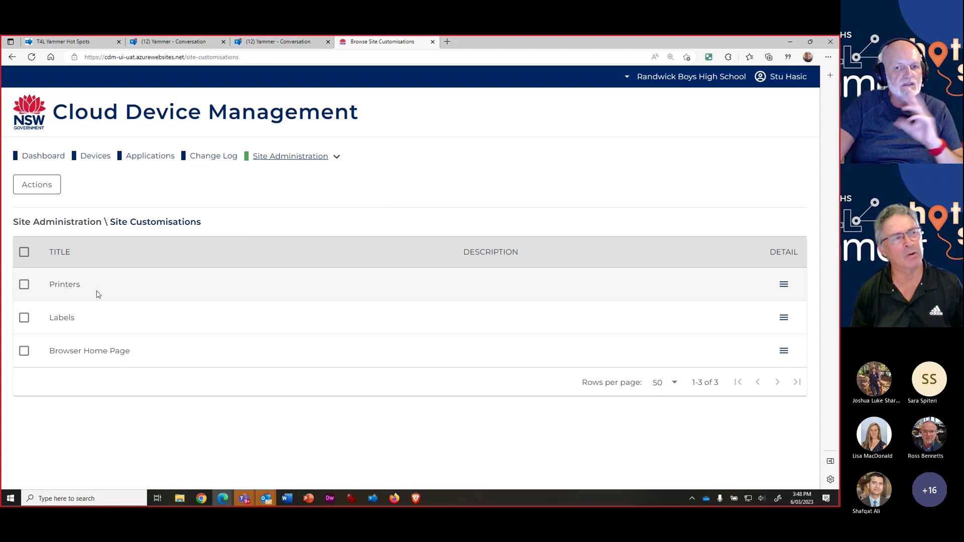
{"action": "left_click", "coordinate": [784, 286]}
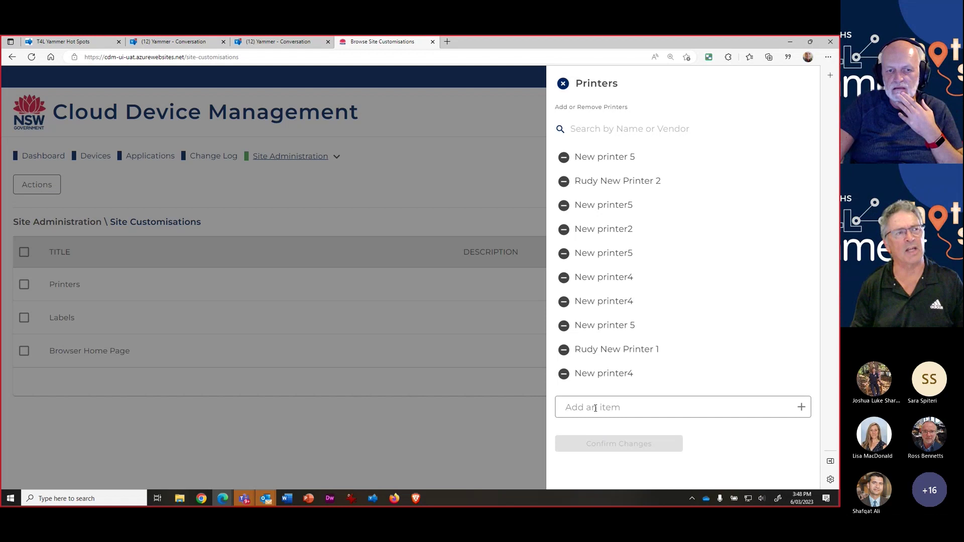
{"action": "left_click", "coordinate": [578, 413]}
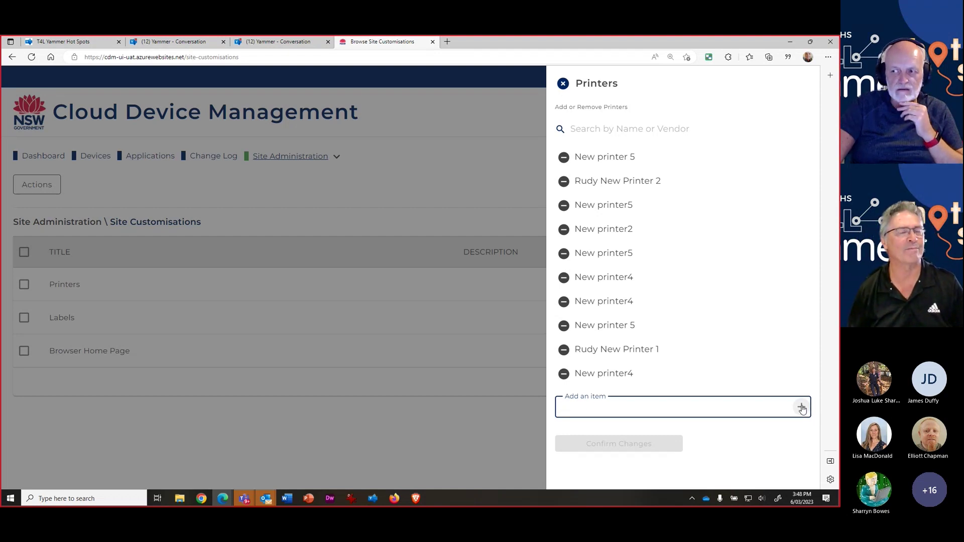
{"action": "left_click", "coordinate": [565, 85]}
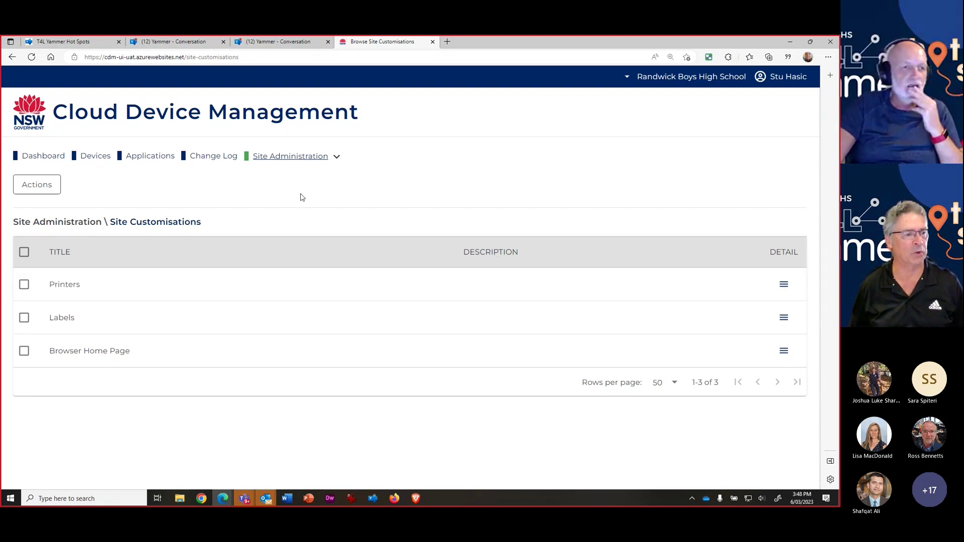
Step: Look at Decommissioned Devices, then tick DESKTOP-92A38II in Devices and show its actions
{"action": "left_click", "coordinate": [311, 156]}
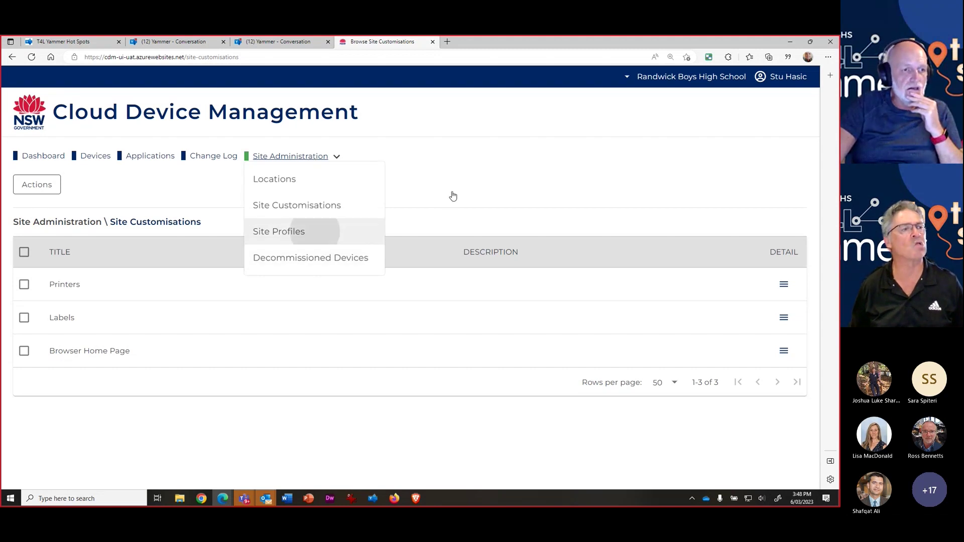
{"action": "left_click", "coordinate": [298, 262]}
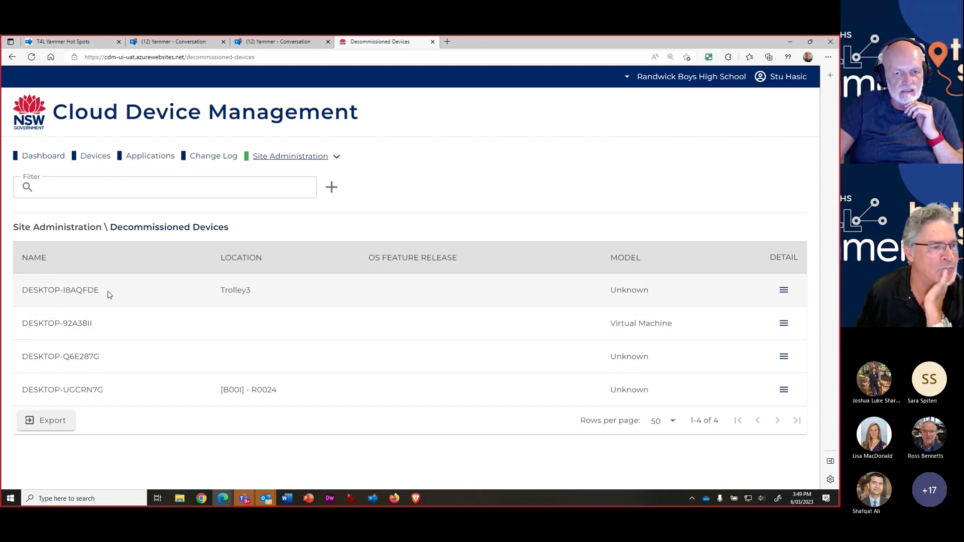
{"action": "left_click", "coordinate": [89, 157]}
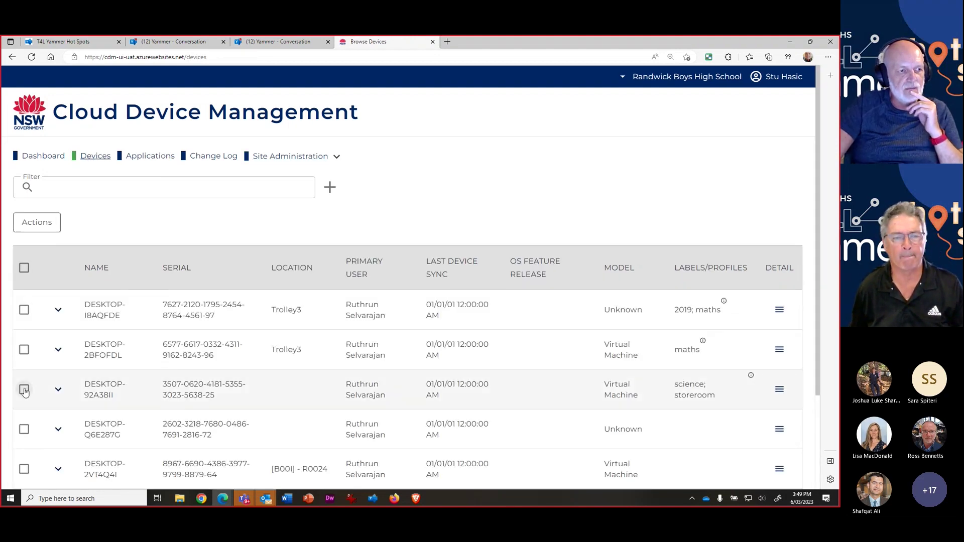
{"action": "left_click", "coordinate": [24, 390]}
{"action": "left_click", "coordinate": [36, 224]}
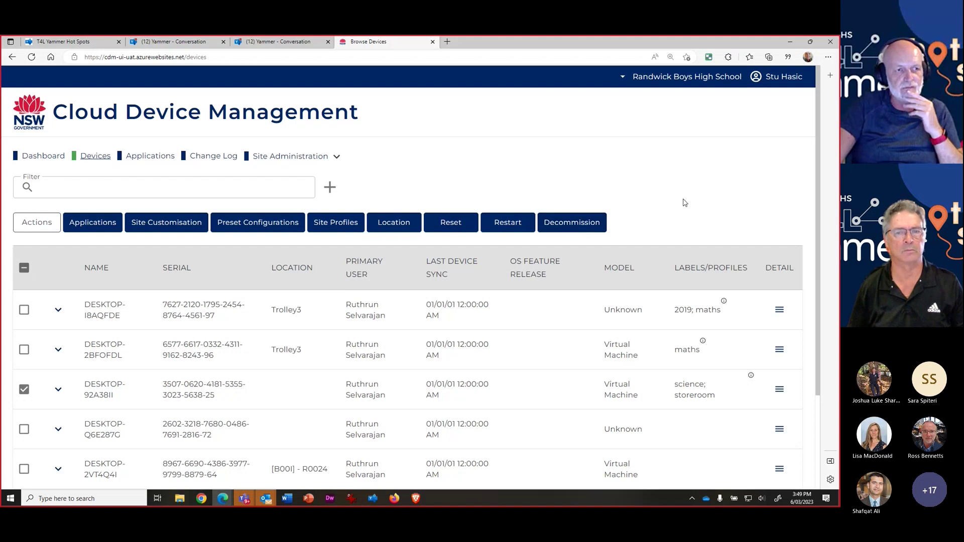
Step: Open the maths site profile's applications for editing from Site Profiles
{"action": "left_click", "coordinate": [342, 156]}
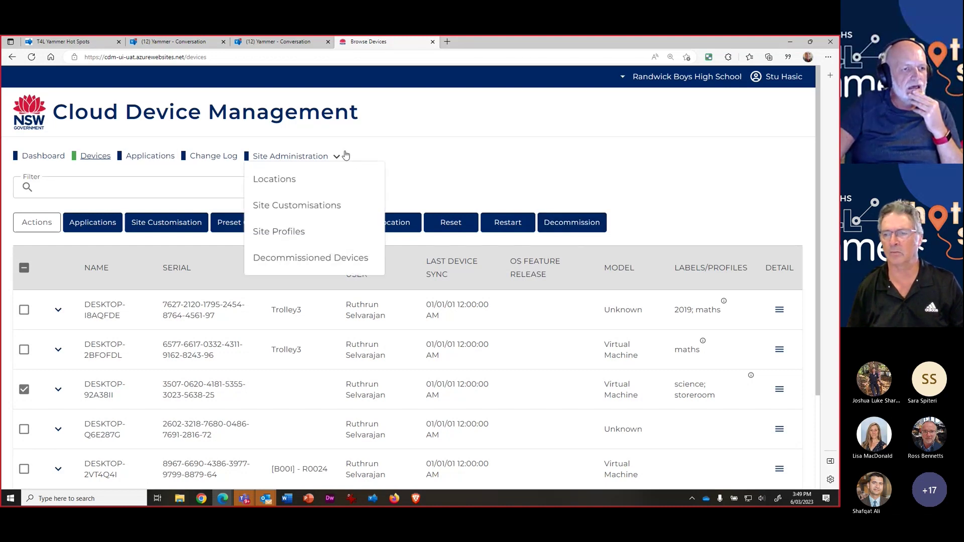
{"action": "left_click", "coordinate": [299, 230]}
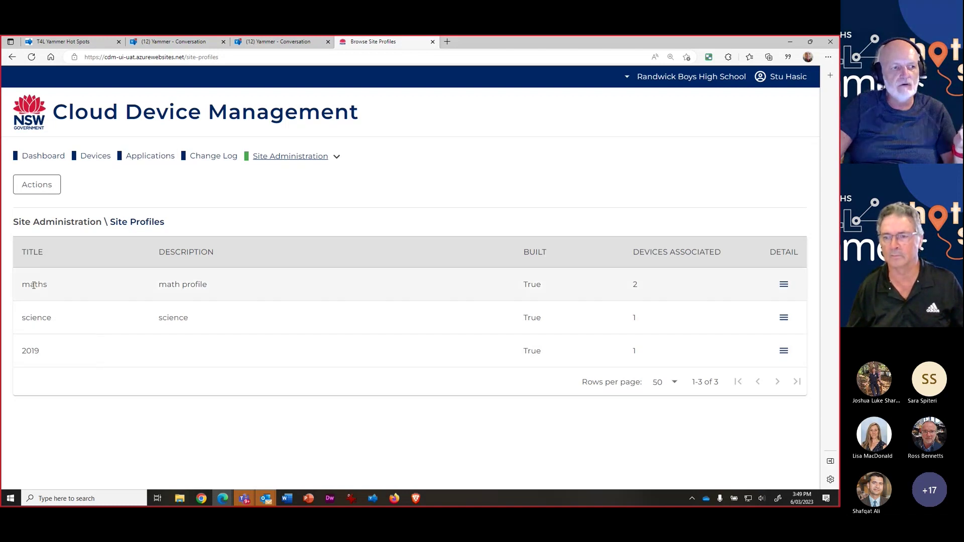
{"action": "left_click", "coordinate": [783, 284]}
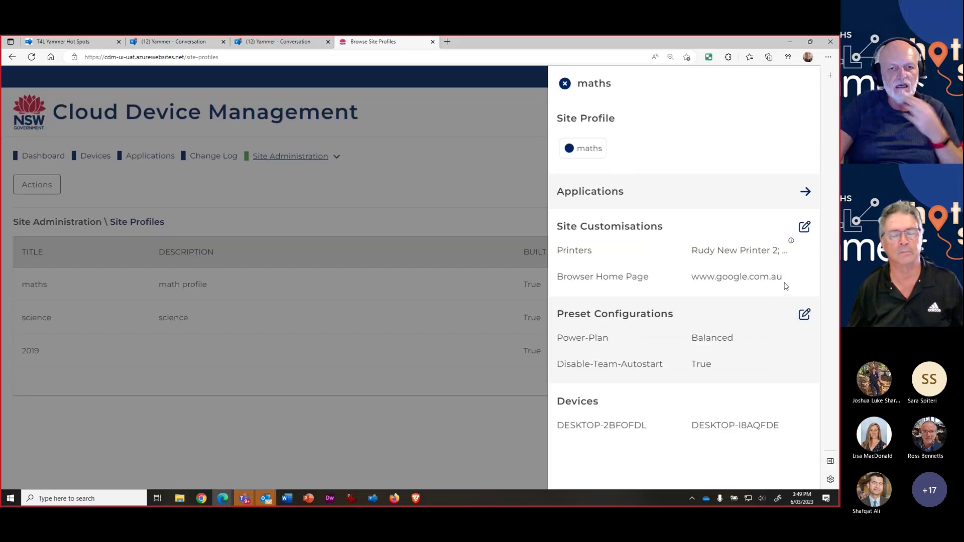
{"action": "left_click", "coordinate": [804, 191]}
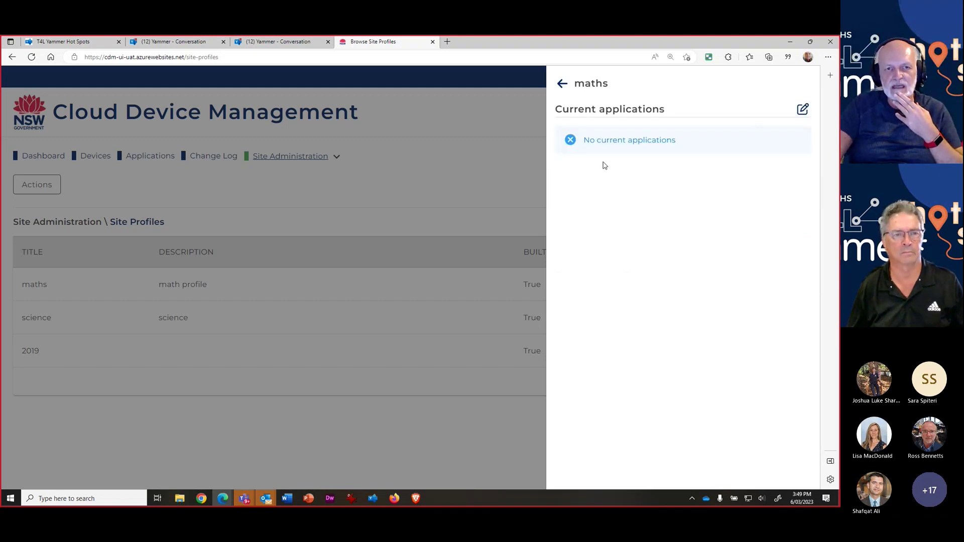
{"action": "left_click", "coordinate": [803, 109]}
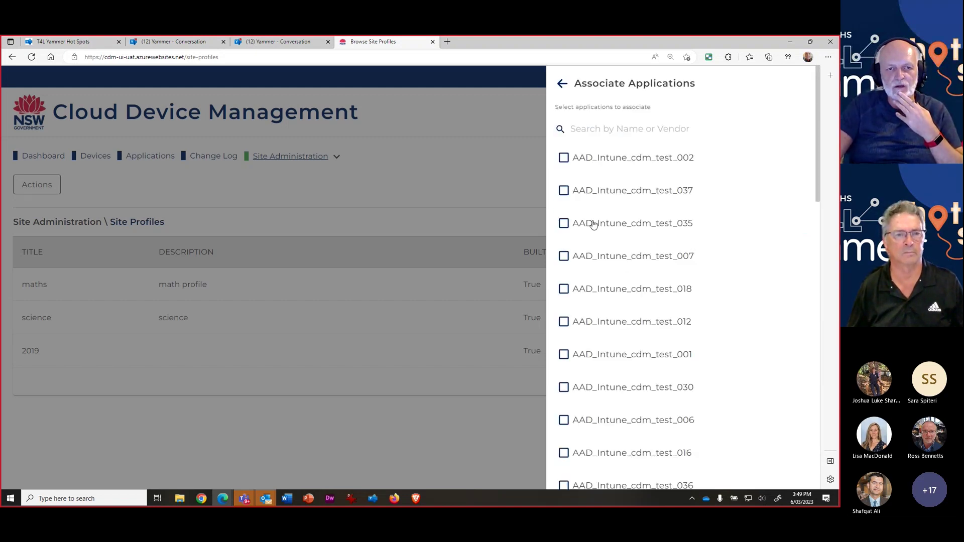
Step: Select AAD_Intune_cdm_test_035, _018, _030 and _016 and confirm the association request
{"action": "left_click", "coordinate": [564, 223]}
{"action": "left_click", "coordinate": [563, 288]}
{"action": "left_click", "coordinate": [564, 387]}
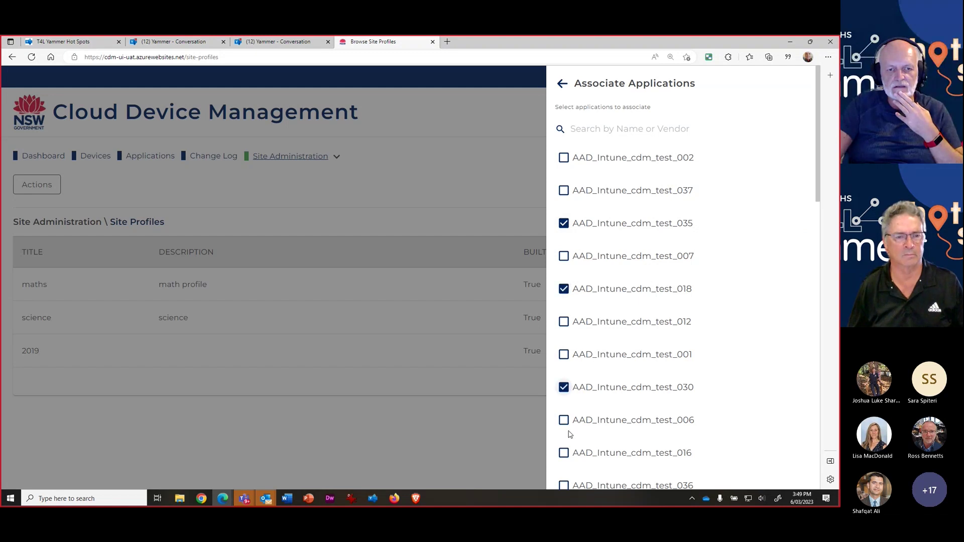
{"action": "left_click", "coordinate": [564, 453]}
{"action": "scroll", "coordinate": [710, 379], "scroll_direction": "down", "scroll_amount": 10}
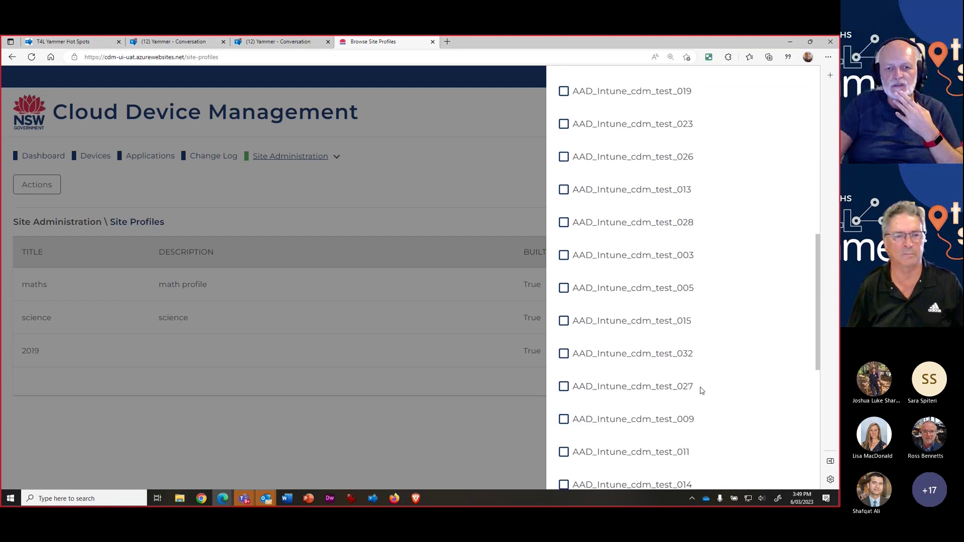
{"action": "scroll", "coordinate": [690, 409], "scroll_direction": "down", "scroll_amount": 3}
{"action": "left_click", "coordinate": [622, 468]}
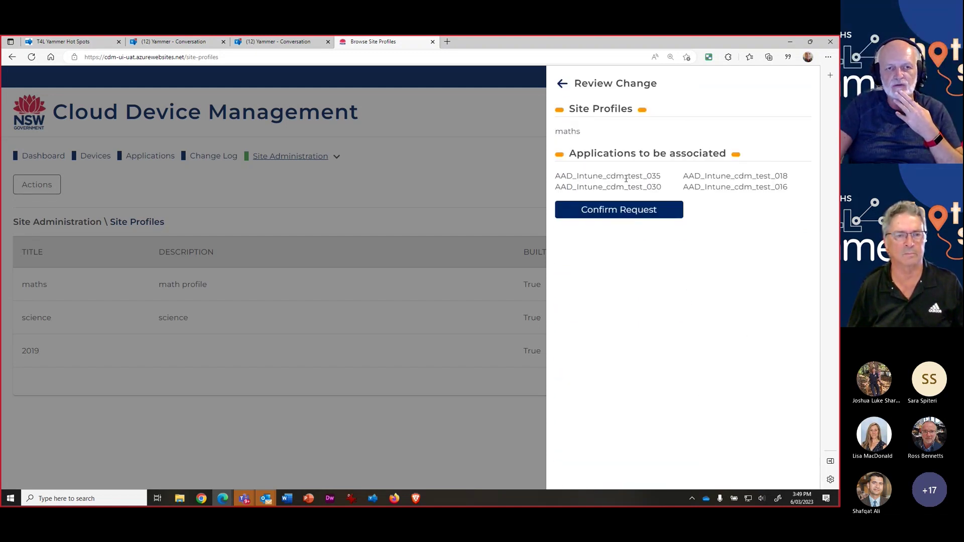
{"action": "left_click", "coordinate": [611, 209]}
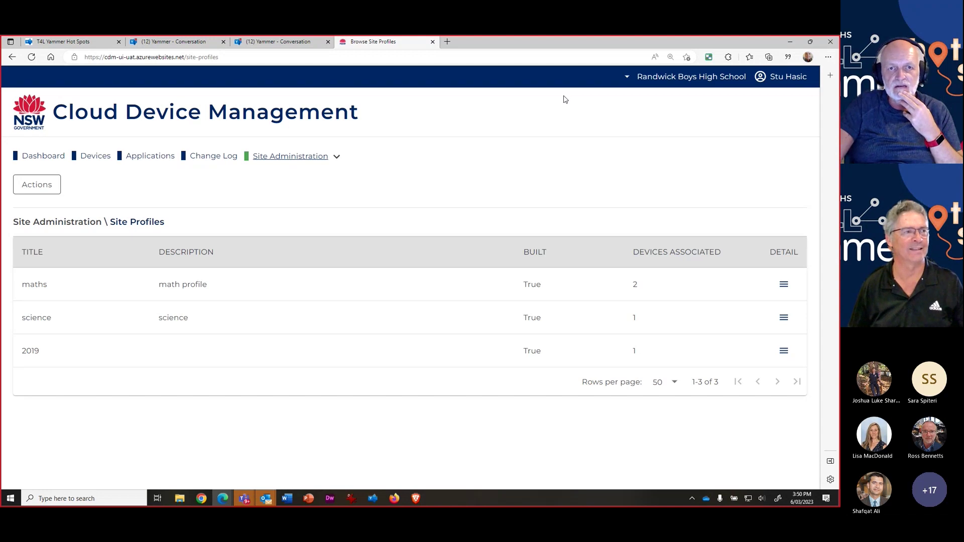
Step: Show the school switcher offering Glenorie Public School and Randwick Boys High School
{"action": "left_click", "coordinate": [692, 82]}
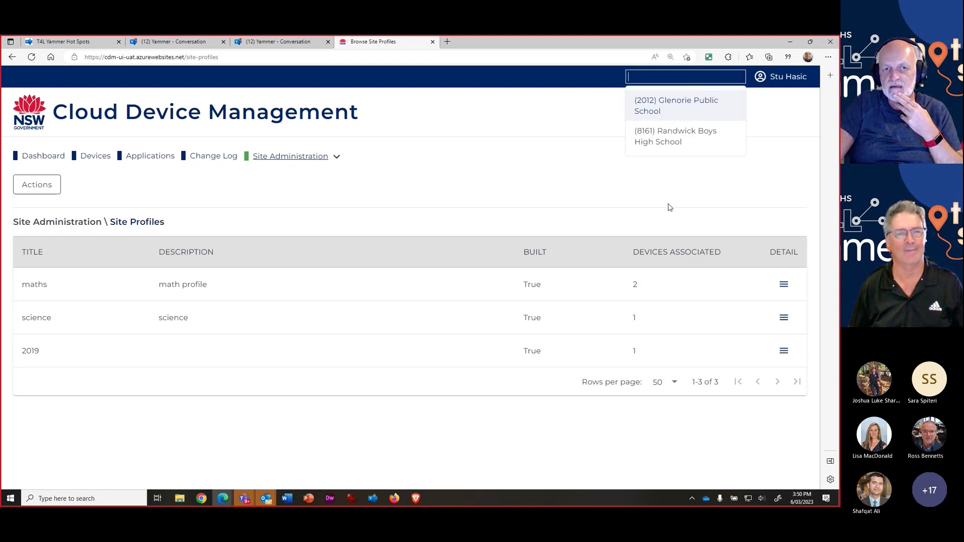